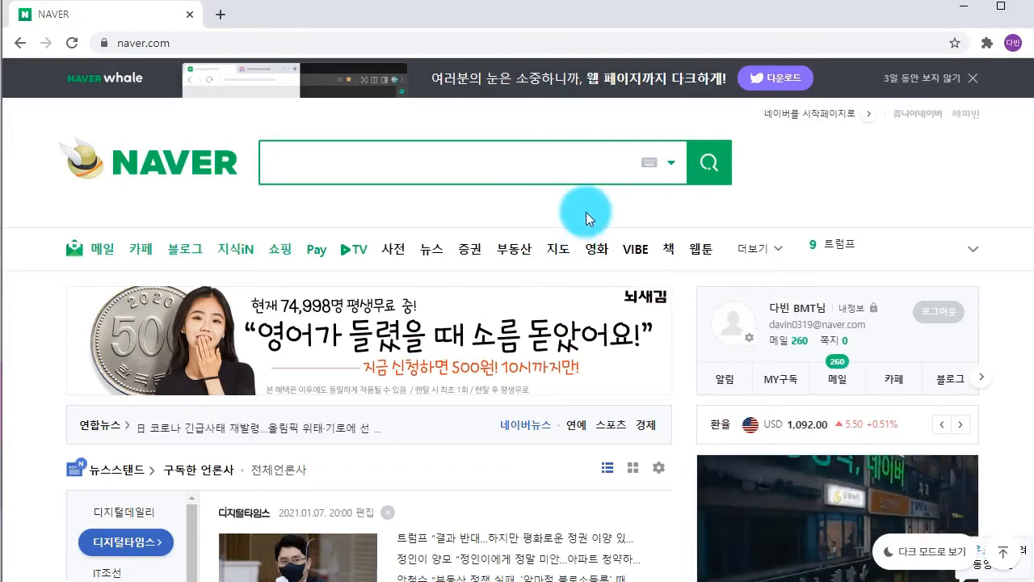
# Search Naver for 곰믹스프로 and open the gommix.gomtv.com result for the video editing program.
pyautogui.click(337, 153)
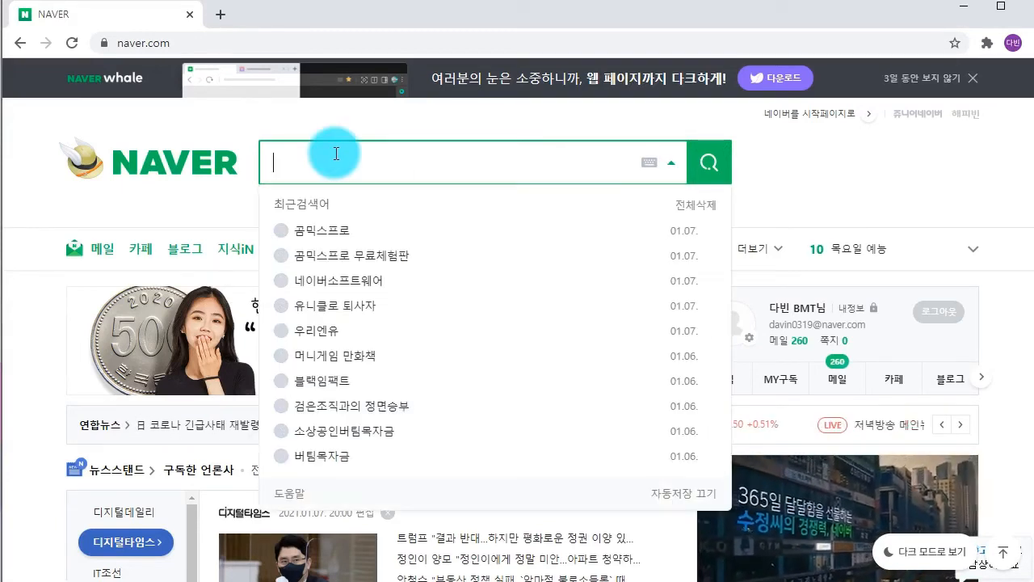
pyautogui.write('고곰믹스프로')
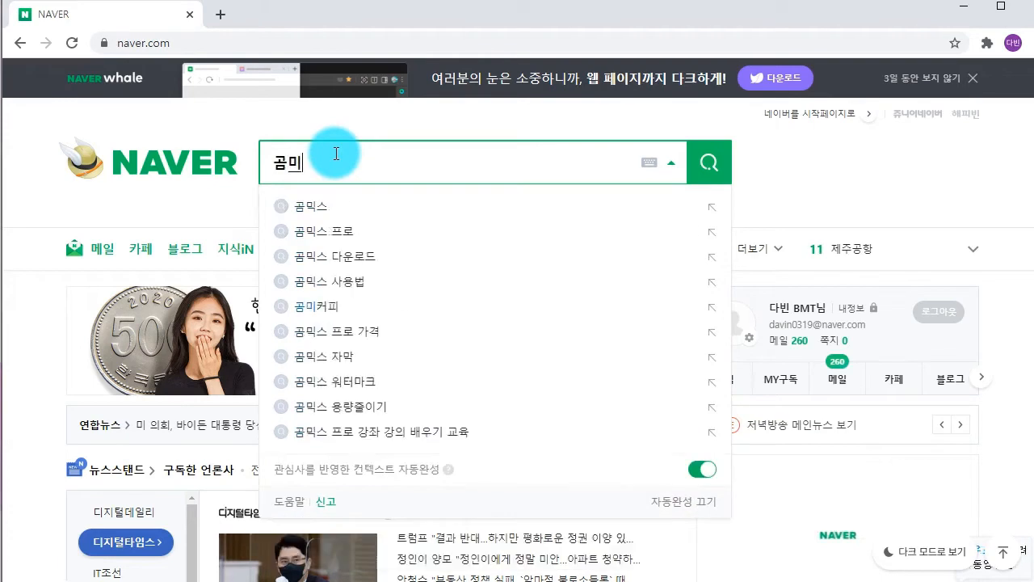
pyautogui.press('Return')
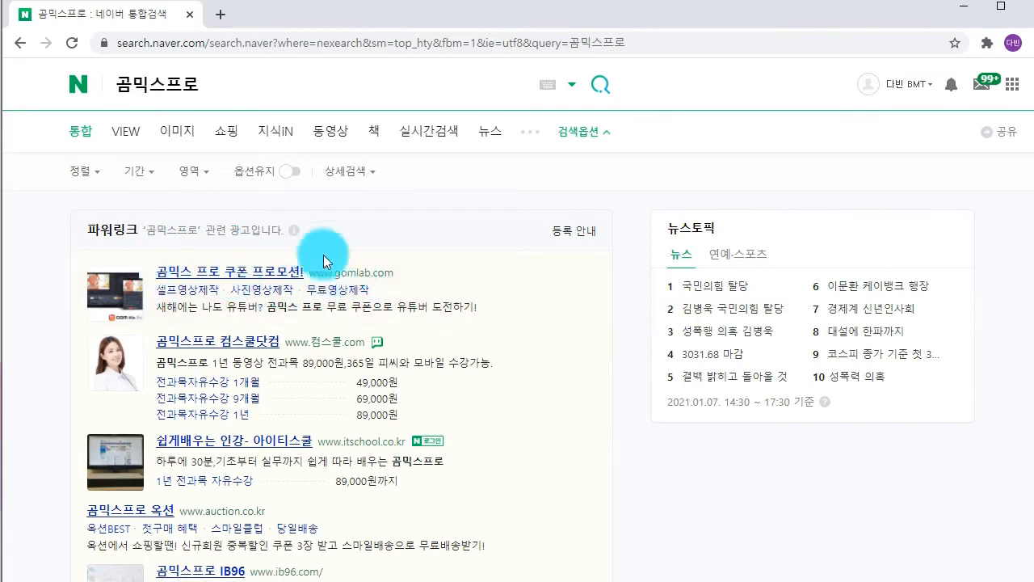
pyautogui.scroll(-3, 334, 268)
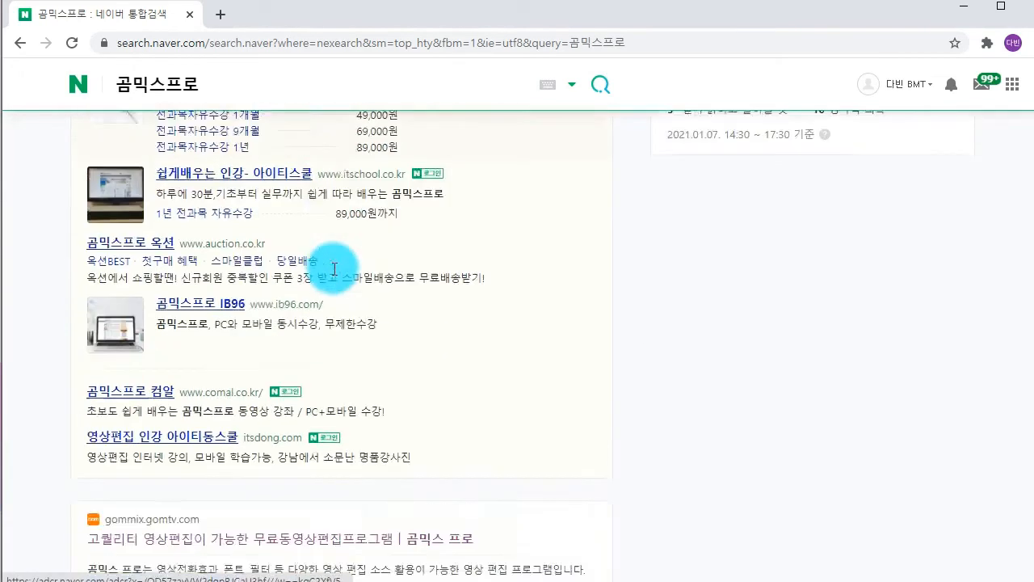
pyautogui.scroll(-2, 334, 269)
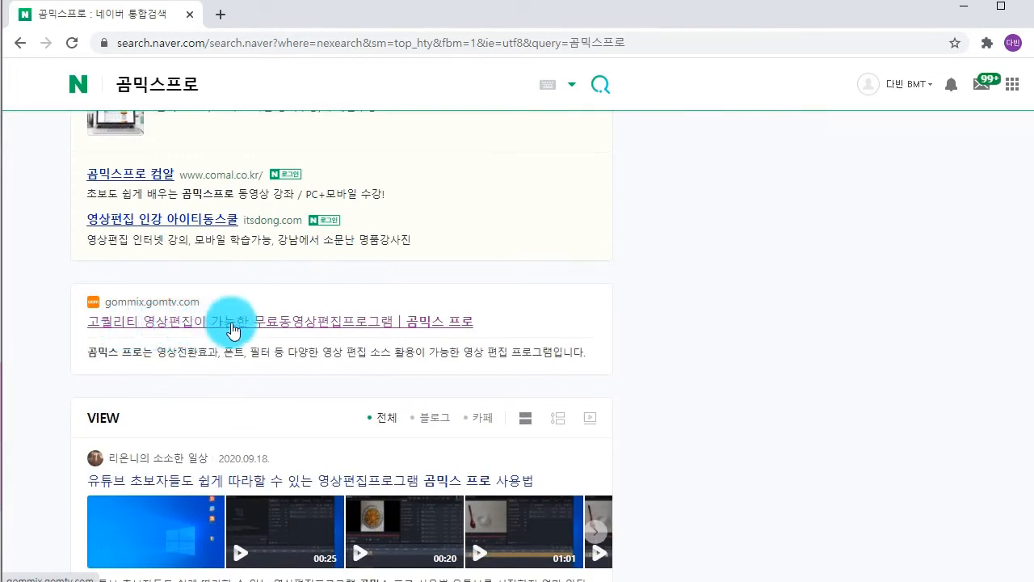
pyautogui.click(360, 323)
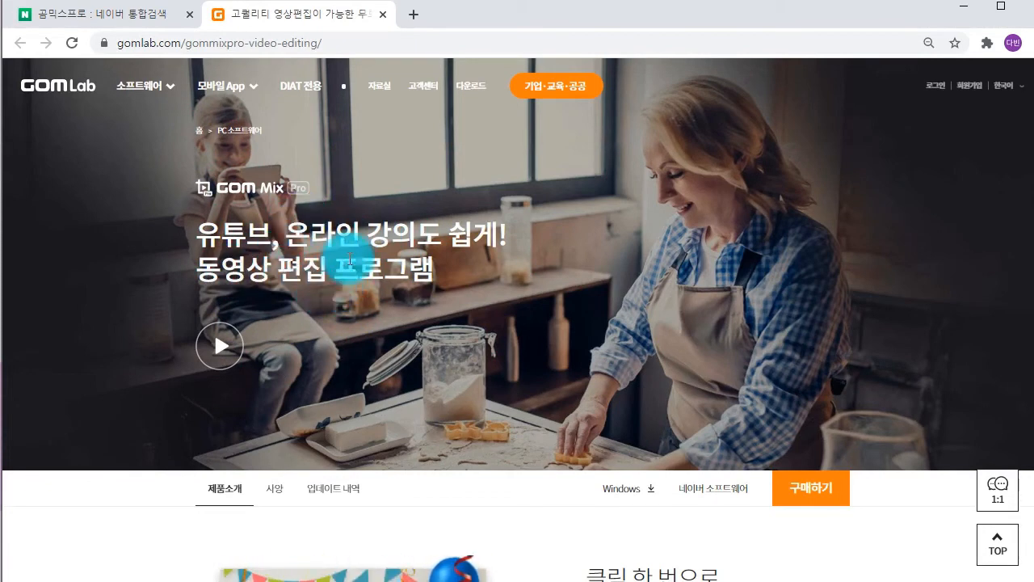
# Go to the Windows download options on the GOM Mix Pro product page.
pyautogui.scroll(-1, 348, 256)
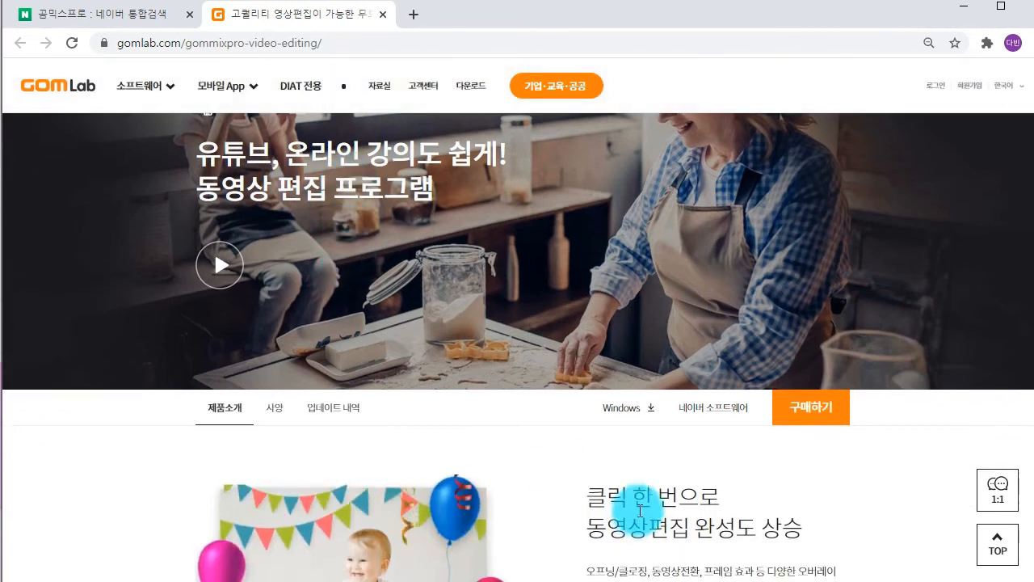
pyautogui.click(622, 416)
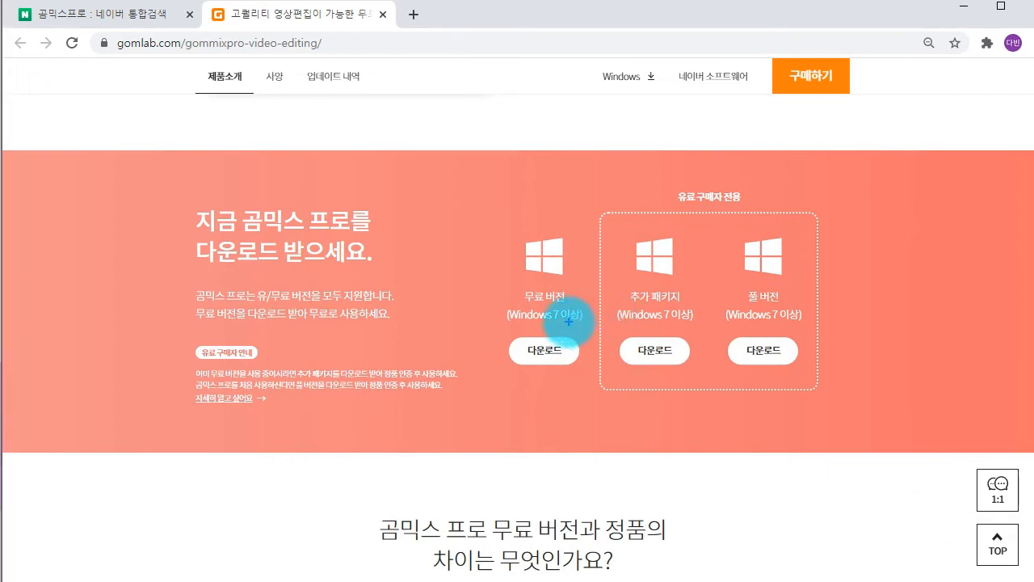
pyautogui.moveTo(556, 333)
pyautogui.mouseDown()
pyautogui.moveTo(443, 296)
pyautogui.moveTo(560, 319)
pyautogui.mouseUp()
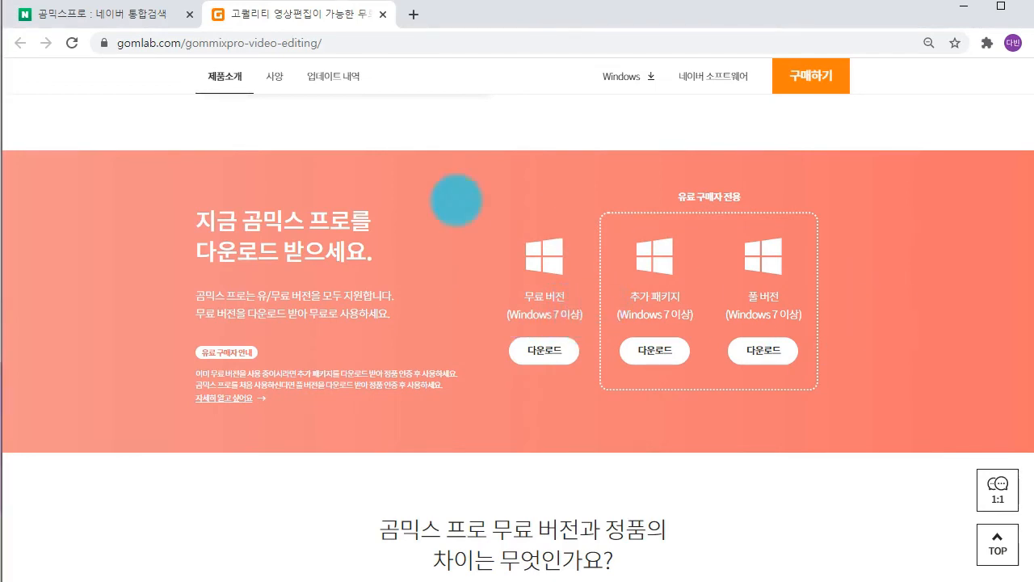
pyautogui.moveTo(468, 146)
pyautogui.mouseDown()
pyautogui.moveTo(493, 162)
pyautogui.moveTo(484, 177)
pyautogui.moveTo(497, 172)
pyautogui.moveTo(511, 143)
pyautogui.moveTo(522, 167)
pyautogui.moveTo(559, 167)
pyautogui.moveTo(419, 172)
pyautogui.moveTo(557, 152)
pyautogui.moveTo(558, 180)
pyautogui.mouseUp()
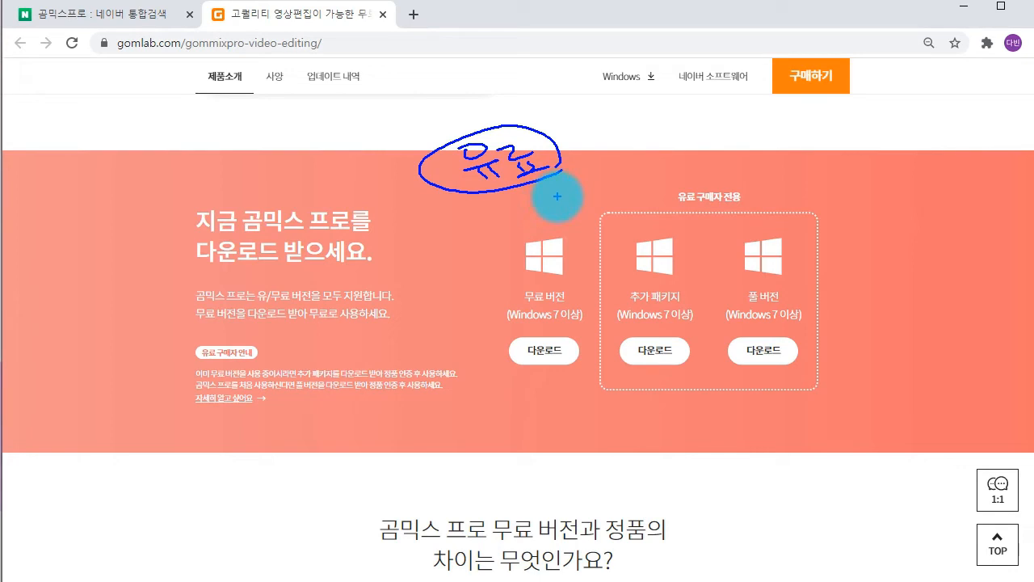
pyautogui.press('Escape')
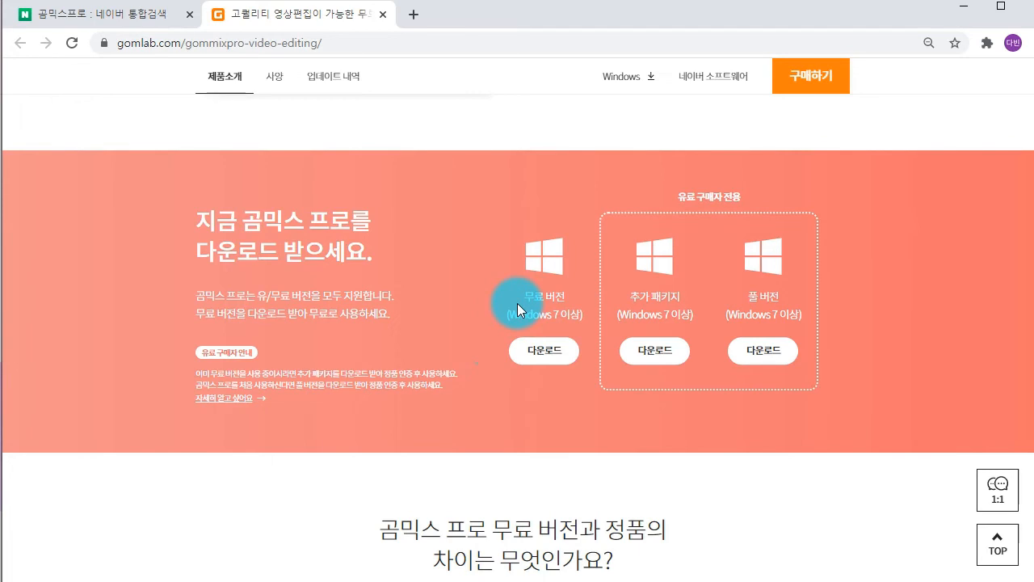
# View the 곰믹스 프로 download page on Naver Software through its 동영상 편집 category, and return to the GOM Lab product page.
pyautogui.scroll(-15, 525, 323)
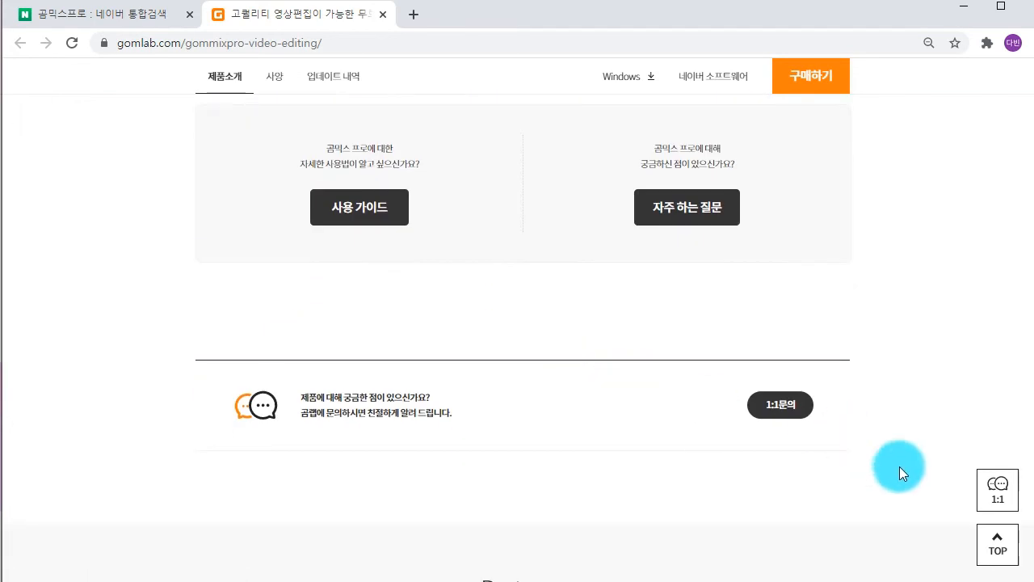
pyautogui.scroll(20, 903, 477)
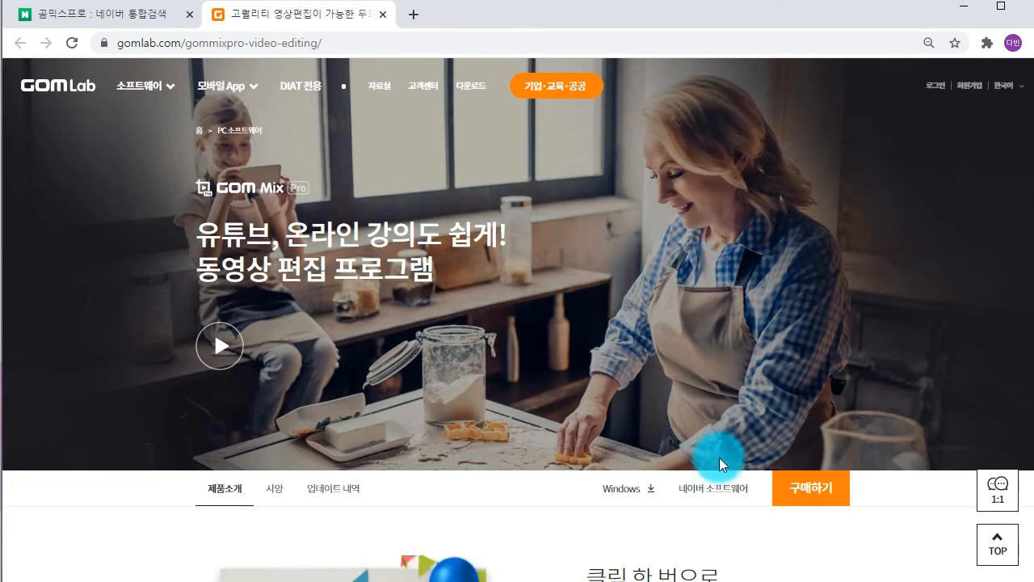
pyautogui.click(736, 487)
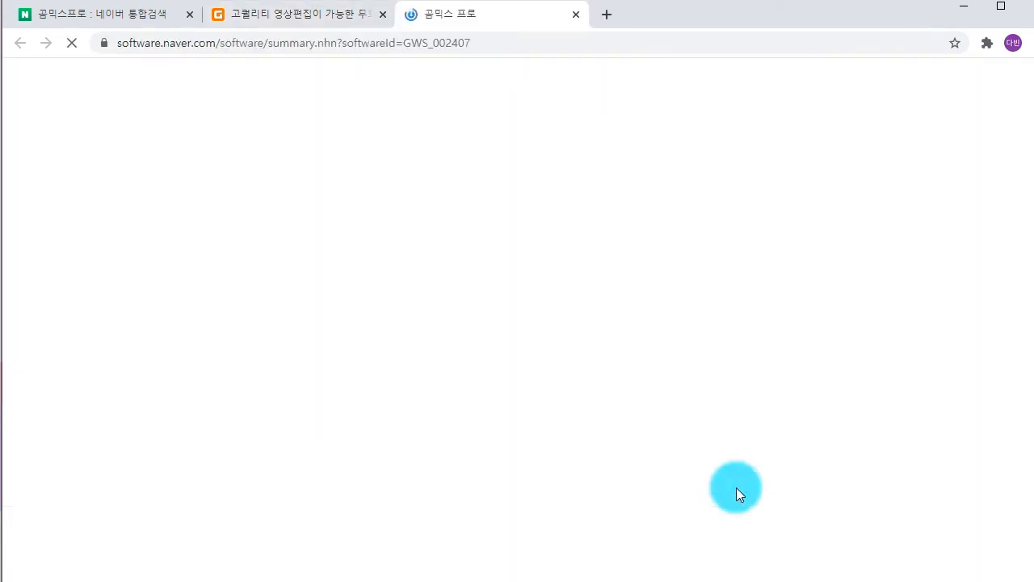
pyautogui.click(222, 200)
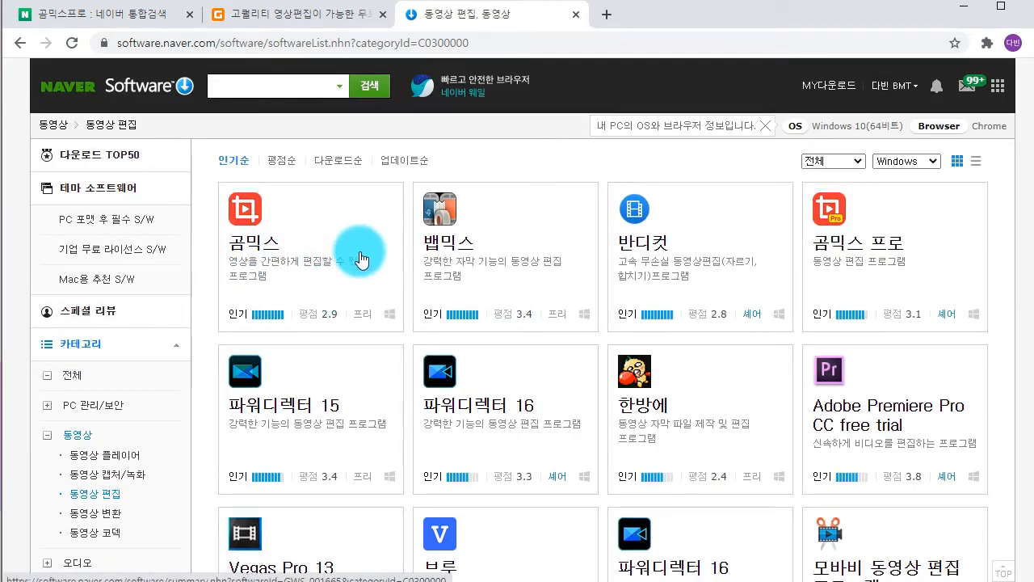
pyautogui.click(898, 270)
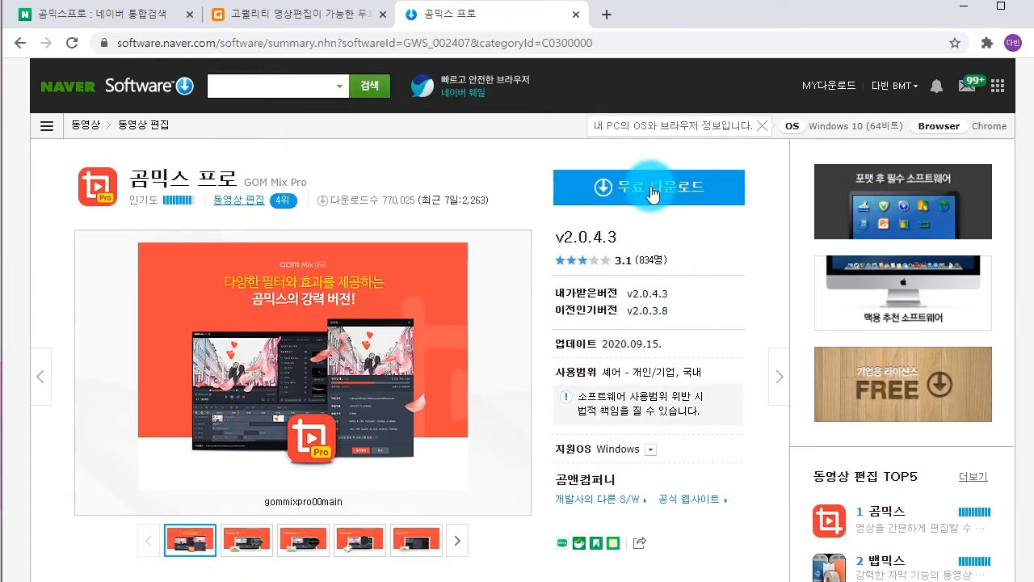
pyautogui.click(296, 14)
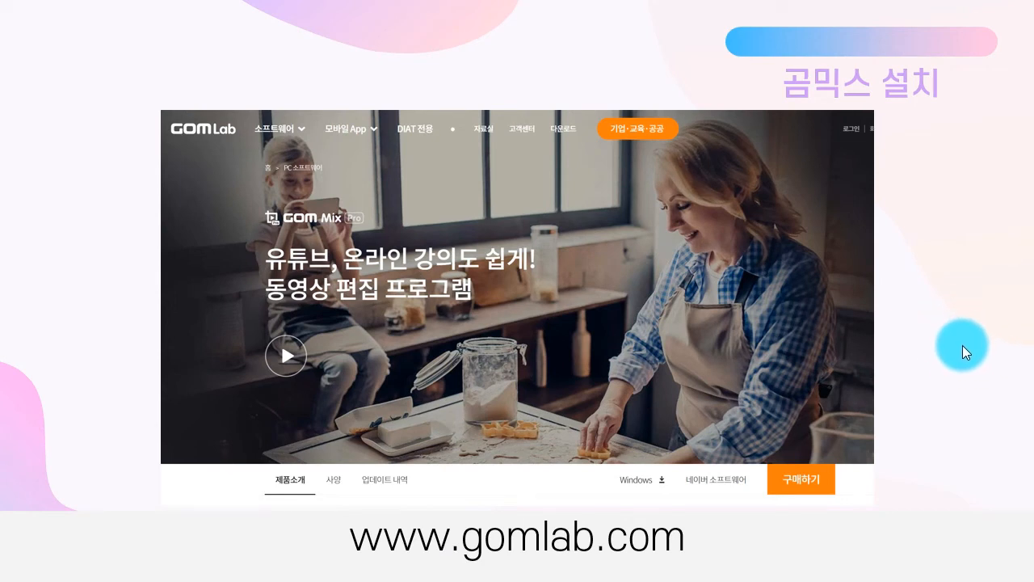
pyautogui.click(944, 332)
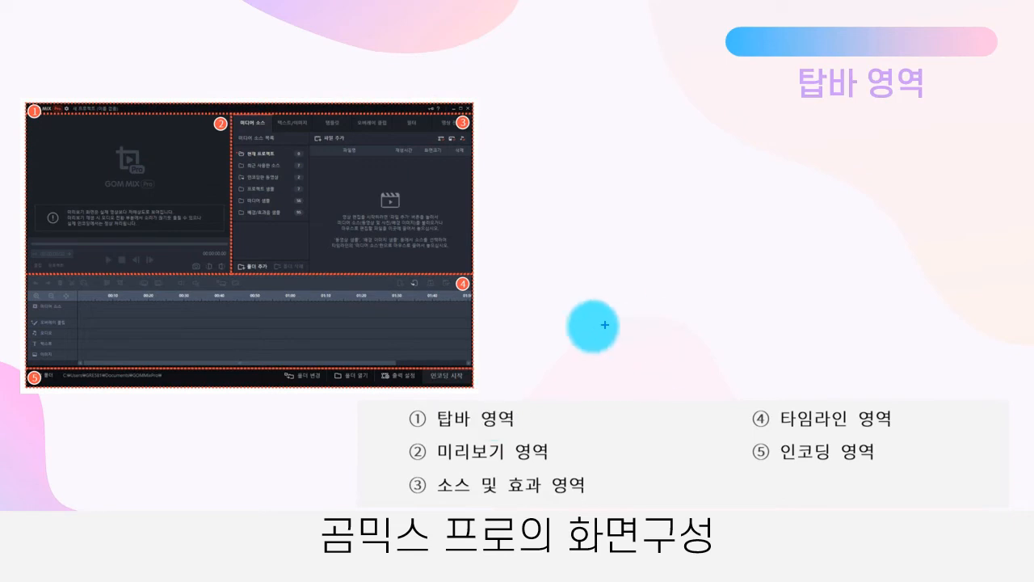
pyautogui.moveTo(25, 92); pyautogui.dragTo(16, 127)
pyautogui.moveTo(479, 91); pyautogui.dragTo(477, 126)
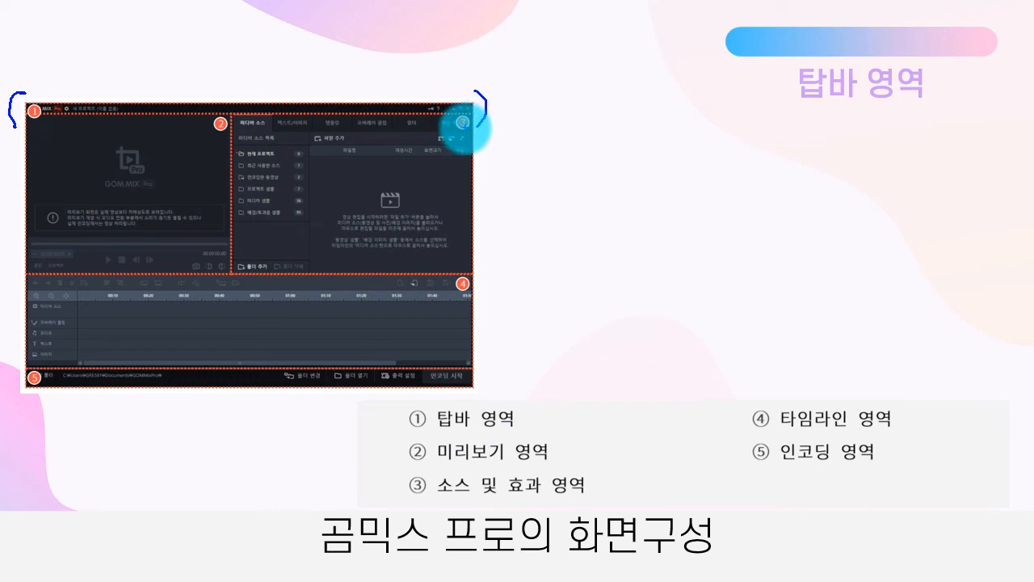
pyautogui.press('Escape')
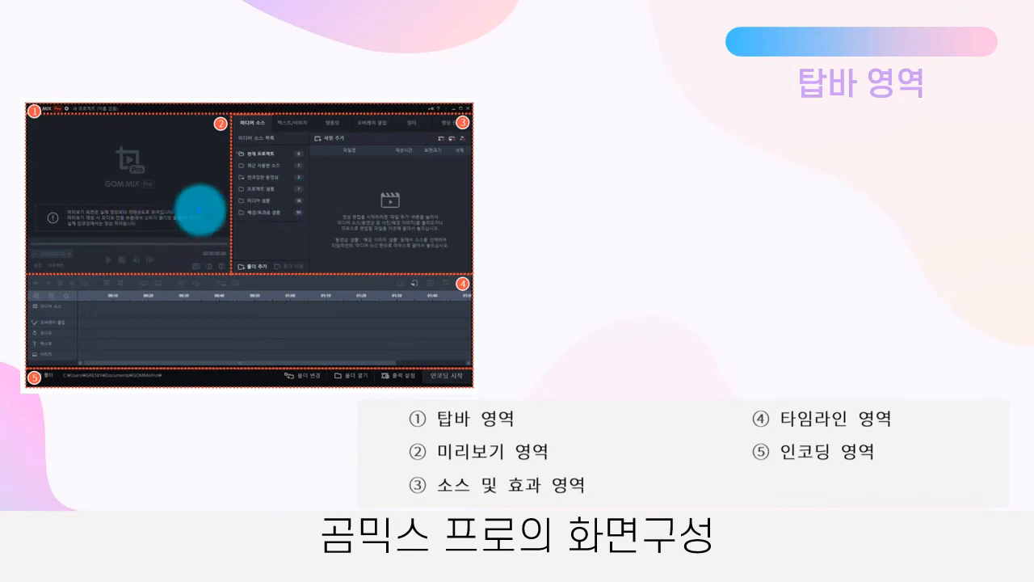
pyautogui.moveTo(223, 218)
pyautogui.mouseDown()
pyautogui.moveTo(30, 245)
pyautogui.moveTo(41, 160)
pyautogui.moveTo(186, 154)
pyautogui.moveTo(214, 209)
pyautogui.moveTo(199, 226)
pyautogui.moveTo(234, 212)
pyautogui.mouseUp()
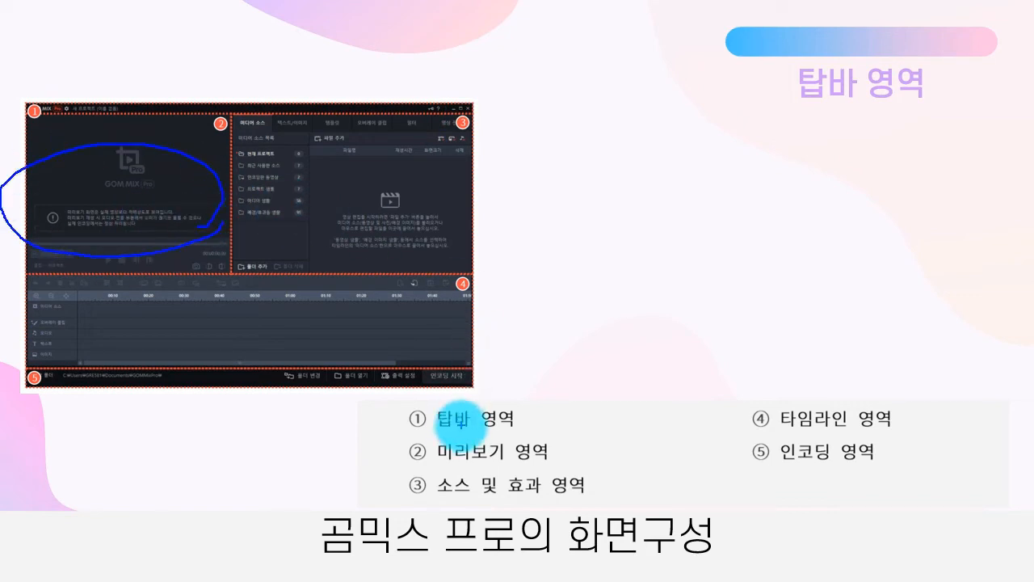
pyautogui.press('Escape')
pyautogui.hotkey('ctrl', '2')
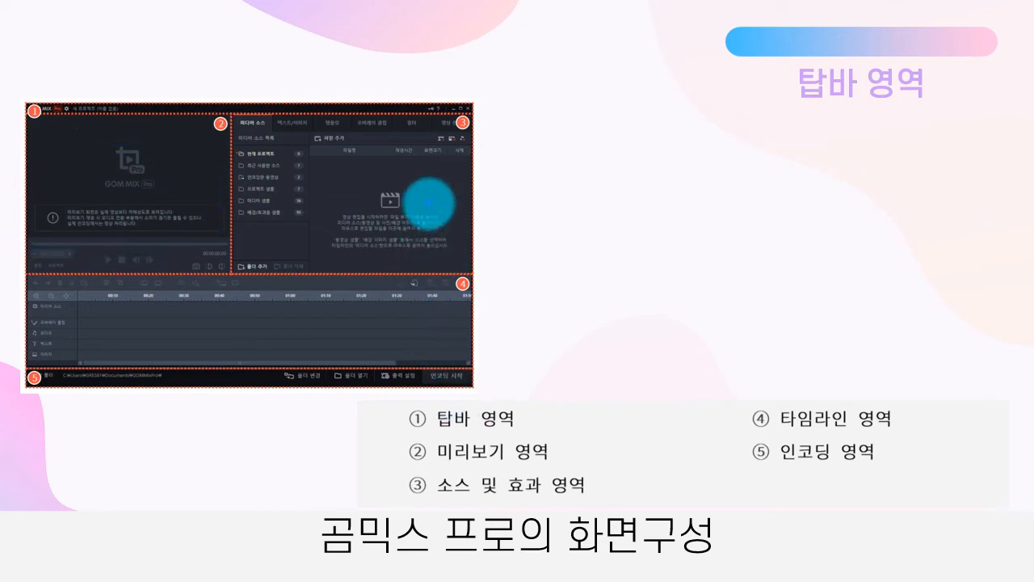
pyautogui.moveTo(473, 233)
pyautogui.mouseDown()
pyautogui.moveTo(459, 253)
pyautogui.moveTo(263, 241)
pyautogui.moveTo(269, 164)
pyautogui.moveTo(401, 151)
pyautogui.moveTo(484, 196)
pyautogui.moveTo(466, 217)
pyautogui.mouseUp()
pyautogui.press('Escape')
pyautogui.hotkey('ctrl', '2')
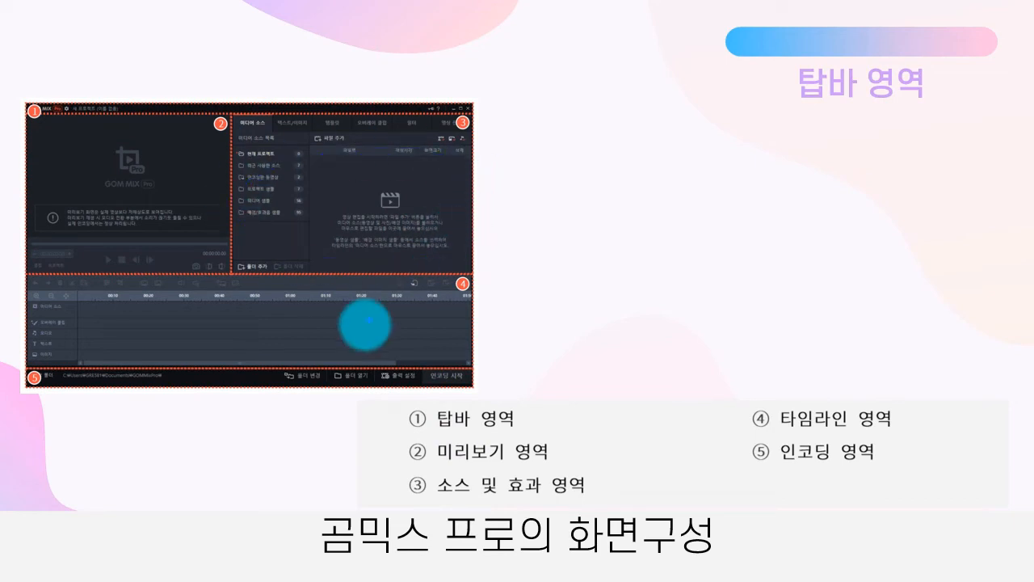
pyautogui.moveTo(353, 340)
pyautogui.mouseDown()
pyautogui.moveTo(225, 339)
pyautogui.moveTo(232, 303)
pyautogui.moveTo(299, 291)
pyautogui.moveTo(368, 330)
pyautogui.mouseUp()
pyautogui.press('e')
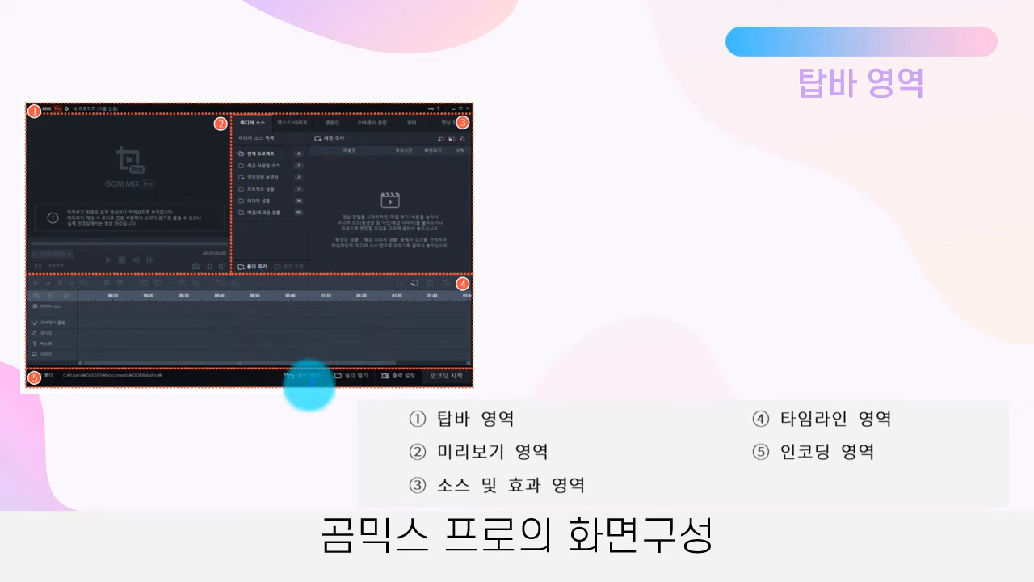
pyautogui.moveTo(314, 391)
pyautogui.mouseDown()
pyautogui.moveTo(218, 376)
pyautogui.moveTo(280, 349)
pyautogui.moveTo(337, 380)
pyautogui.mouseUp()
pyautogui.press('Escape')
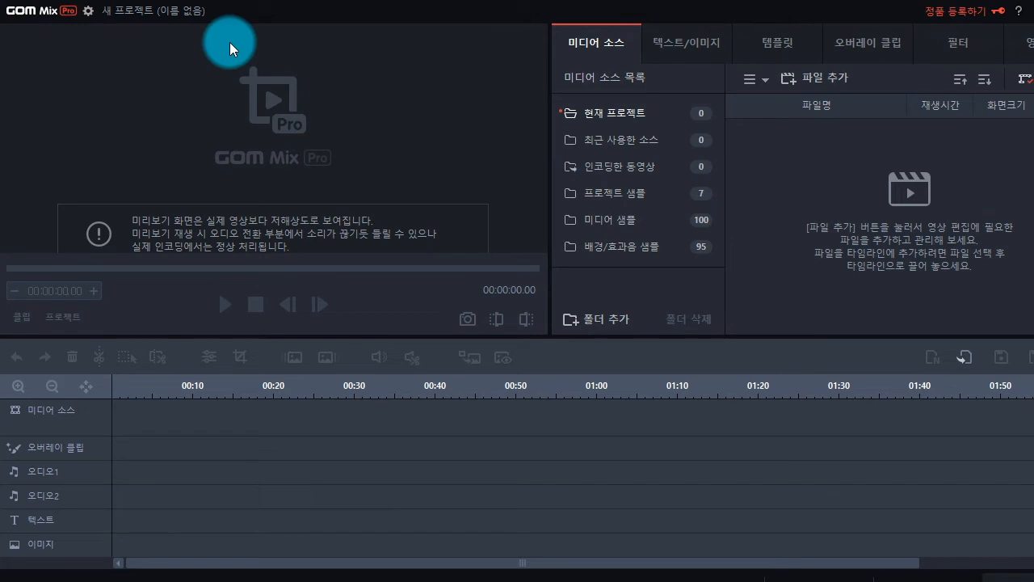
# Examine the program's main menu commands and the general options in the 환경 설정 dialog.
pyautogui.click(35, 17)
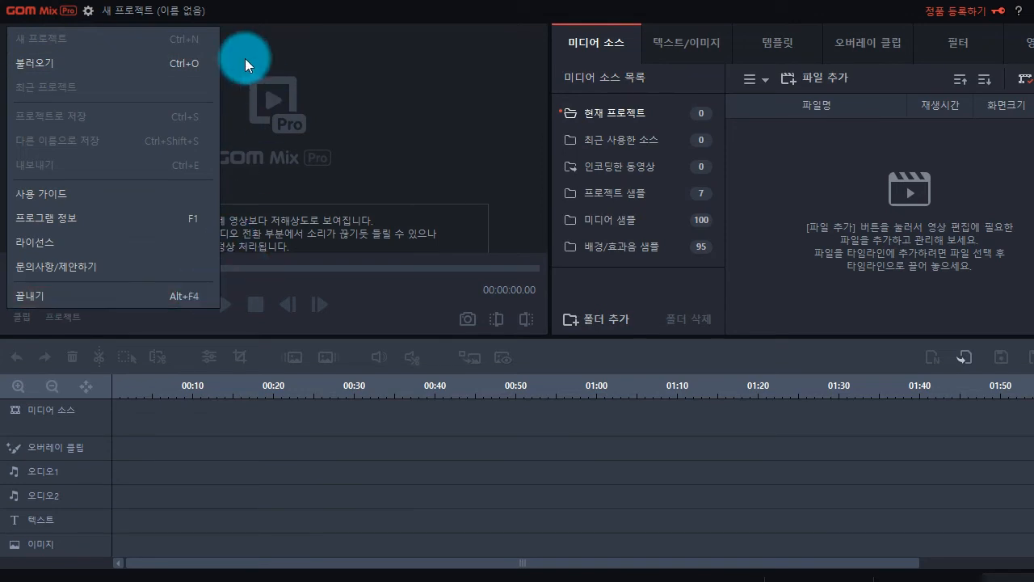
pyautogui.click(89, 13)
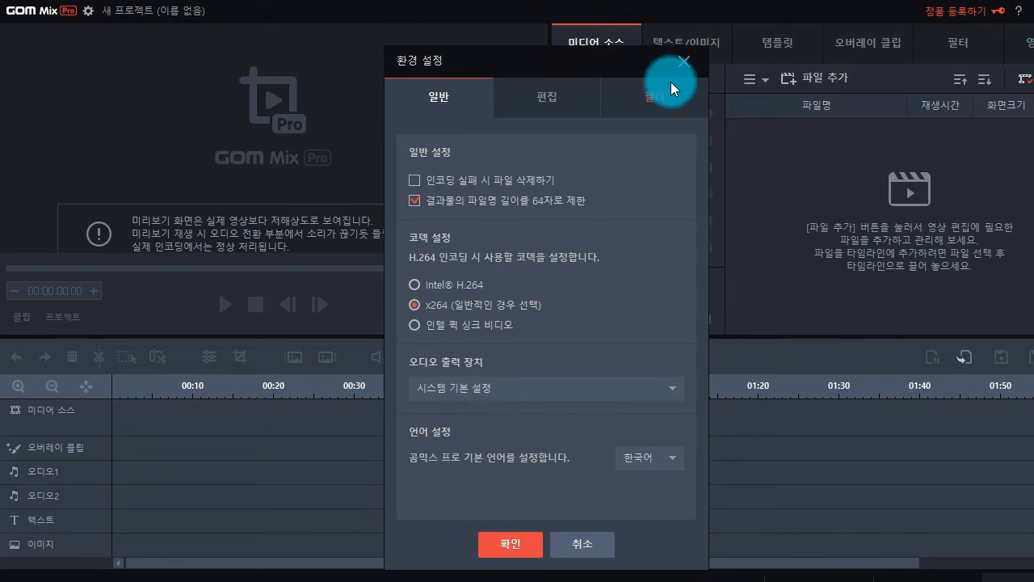
pyautogui.click(683, 62)
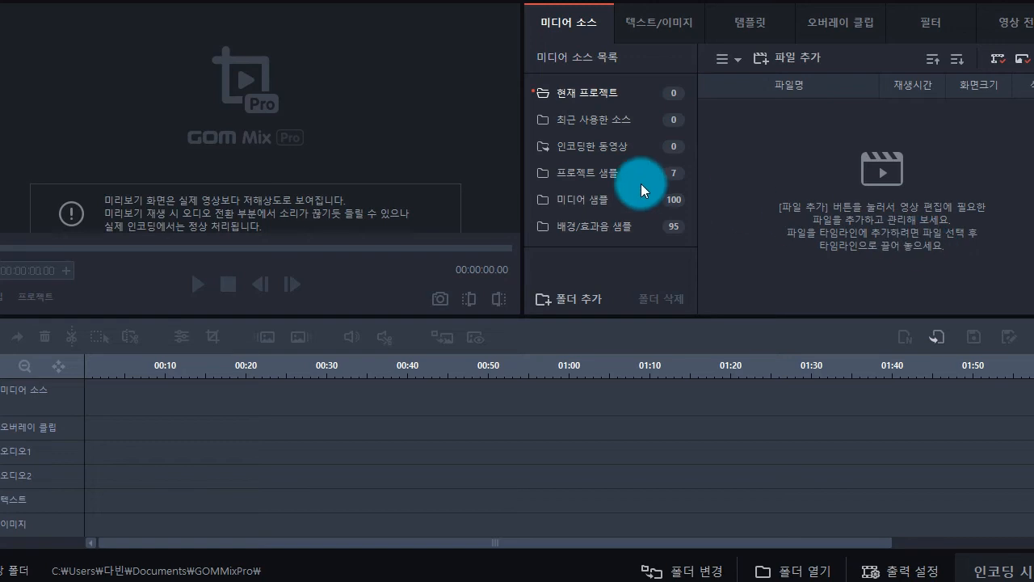
# Load the 발렌타인 인트로 레드 project sample into the timeline, accepting the recommended video size.
pyautogui.click(592, 177)
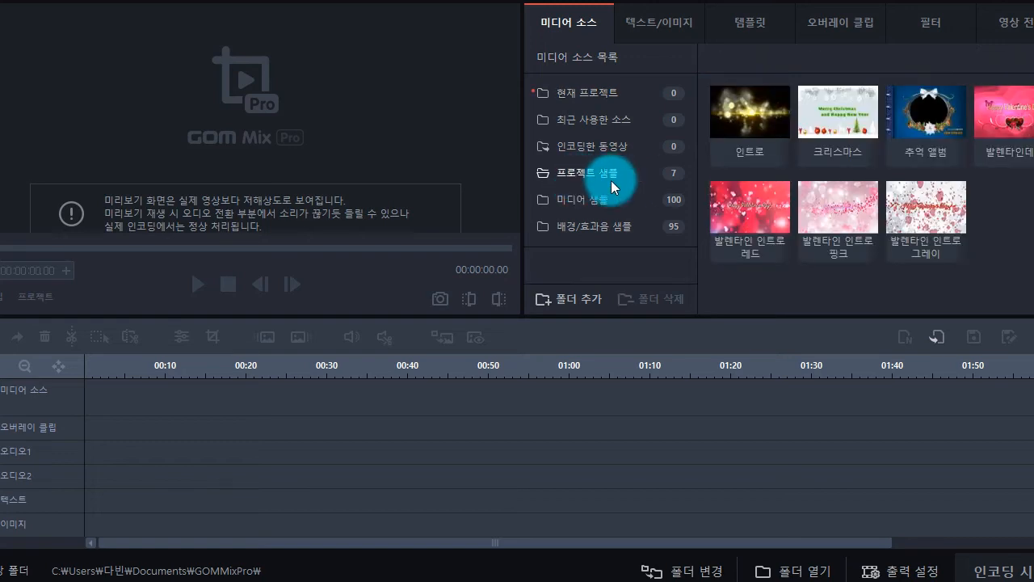
pyautogui.doubleClick(758, 211)
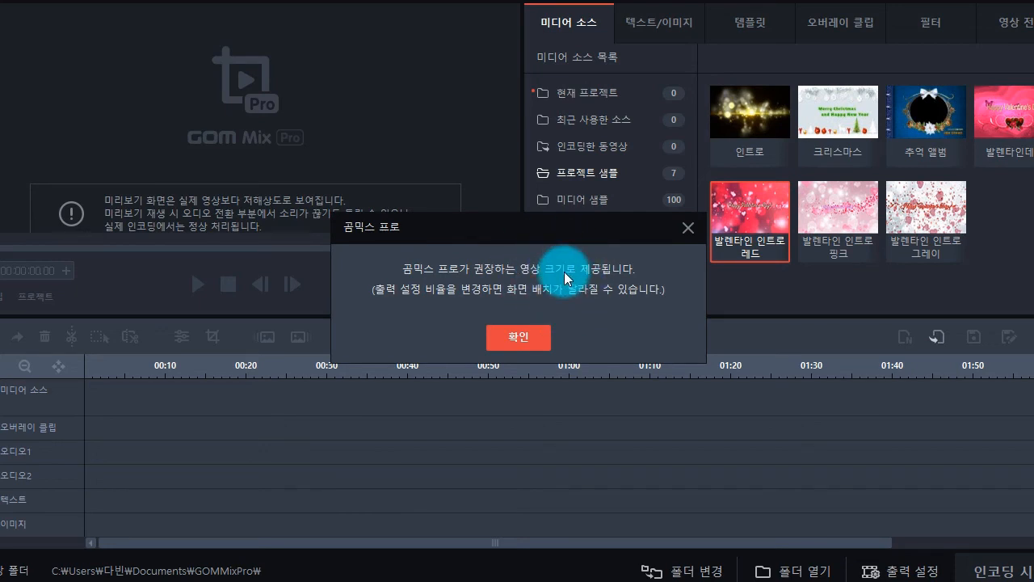
pyautogui.click(530, 338)
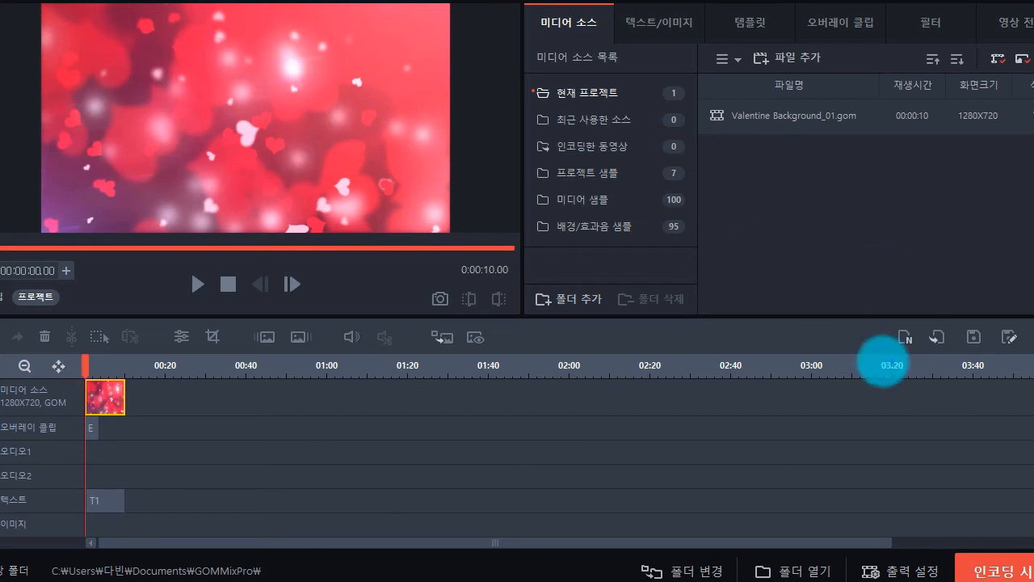
pyautogui.moveTo(184, 98); pyautogui.dragTo(225, 110)
pyautogui.moveTo(242, 122)
pyautogui.mouseDown()
pyautogui.moveTo(191, 71)
pyautogui.moveTo(243, 121)
pyautogui.mouseUp()
pyautogui.moveTo(242, 145); pyautogui.dragTo(258, 163)
pyautogui.moveTo(236, 147)
pyautogui.mouseDown()
pyautogui.moveTo(300, 151)
pyautogui.moveTo(345, 118)
pyautogui.moveTo(372, 123)
pyautogui.mouseUp()
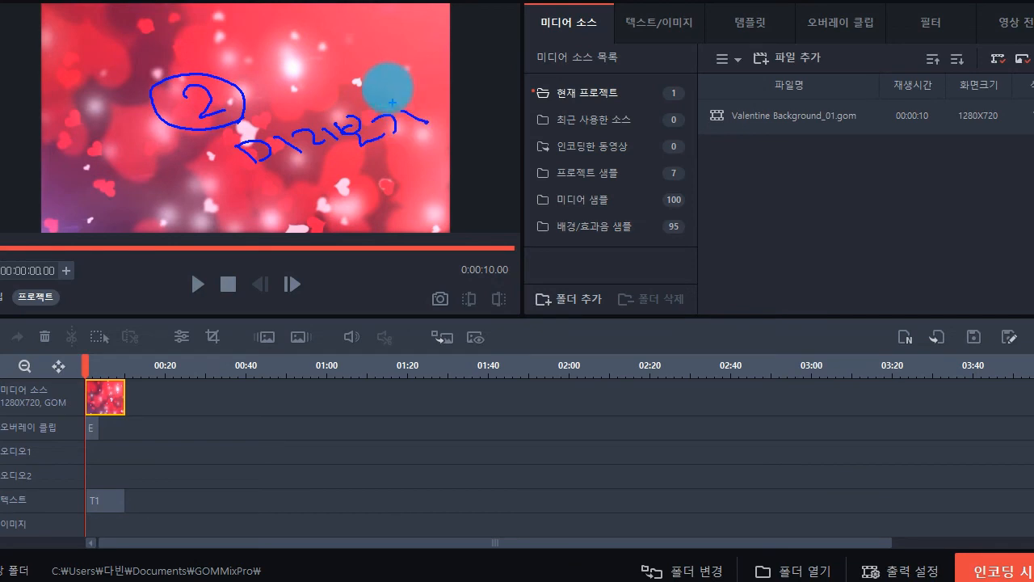
pyautogui.press('Escape')
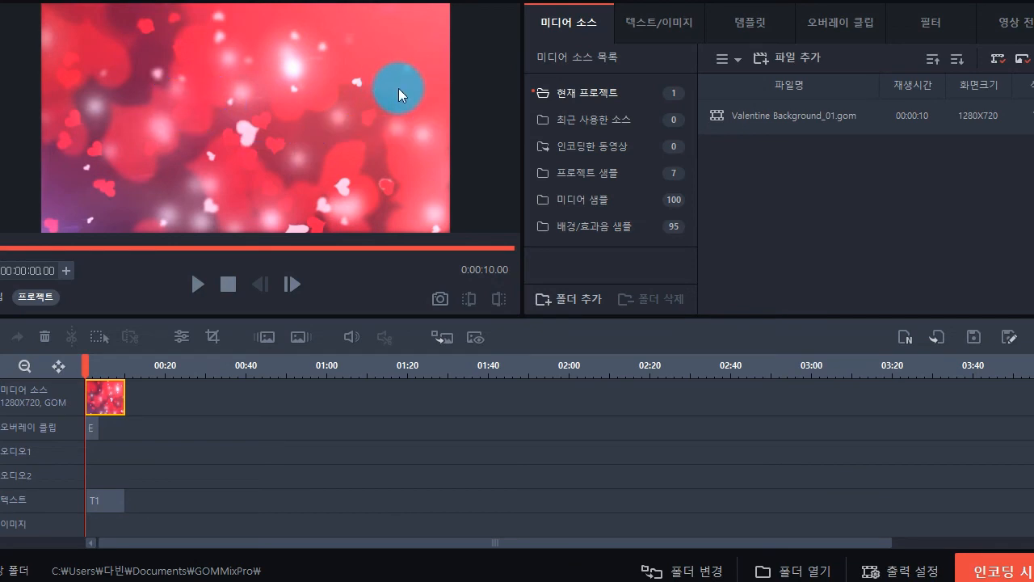
# Play the Valentine intro project in the preview and pause it partway through.
pyautogui.click(197, 284)
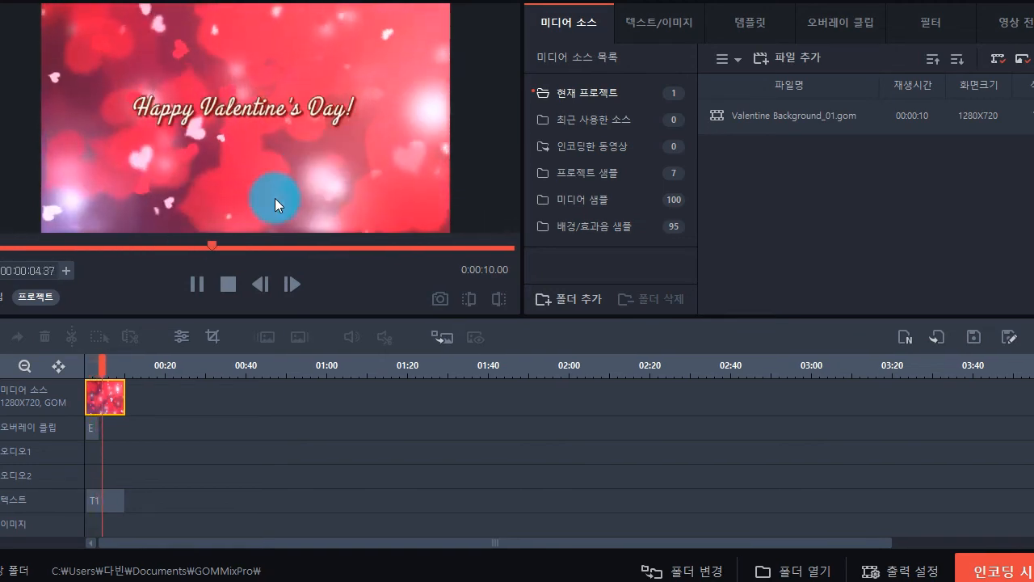
pyautogui.click(202, 277)
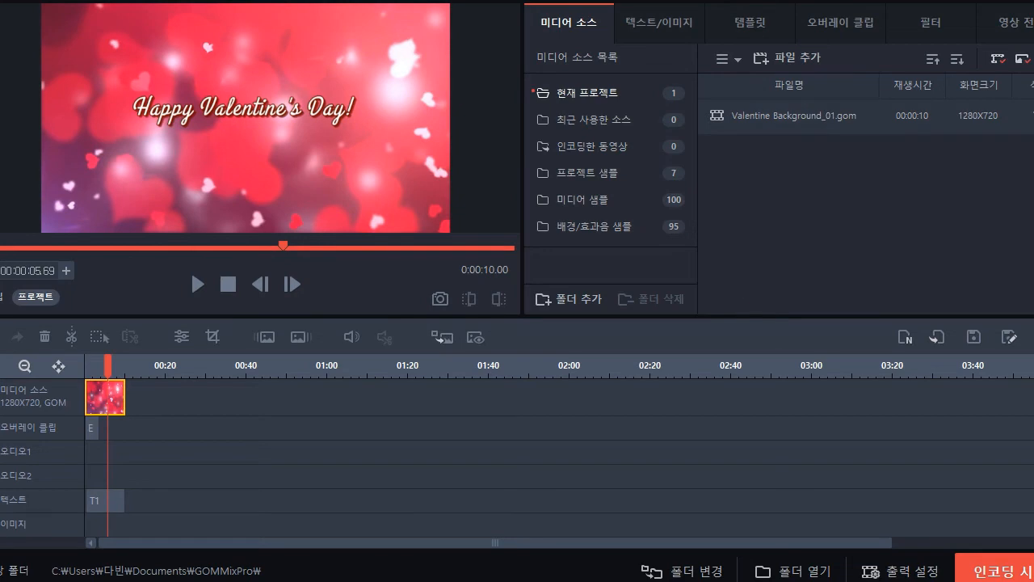
# Open the file selection dialog for adding media sources, and dismiss it without adding a file.
pyautogui.moveTo(747, 182)
pyautogui.mouseDown()
pyautogui.moveTo(817, 203)
pyautogui.moveTo(792, 202)
pyautogui.mouseUp()
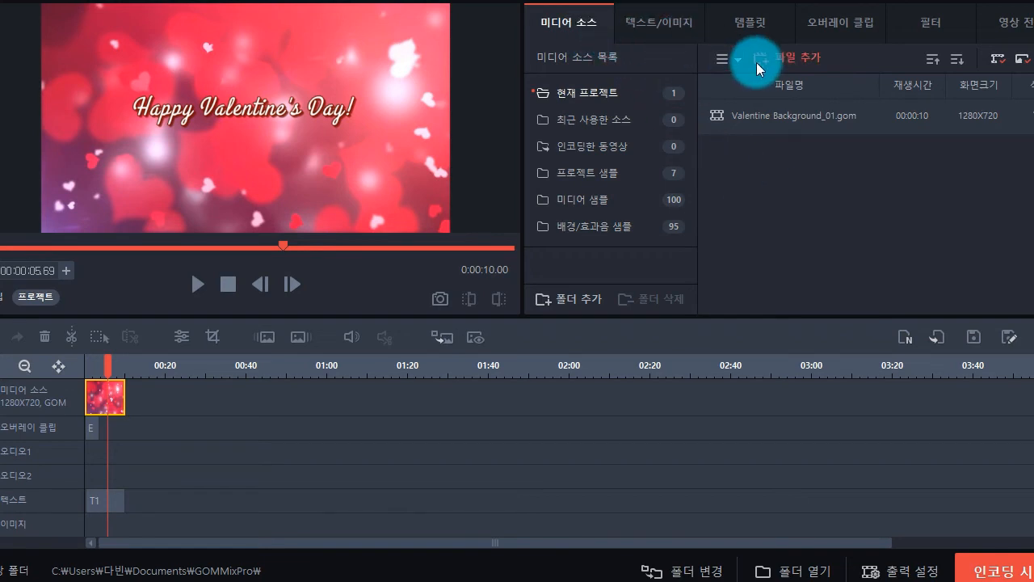
pyautogui.click(778, 63)
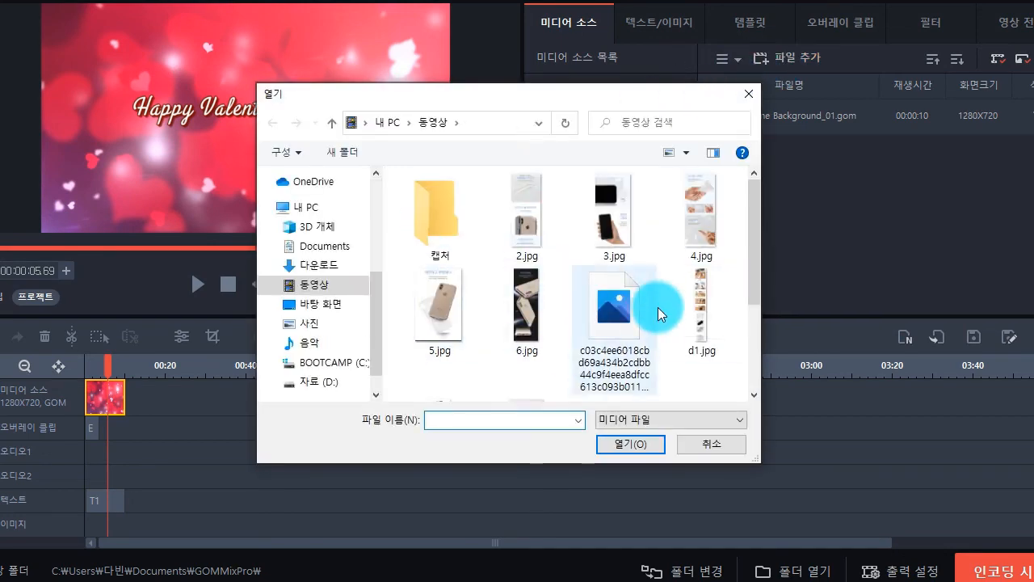
pyautogui.click(709, 444)
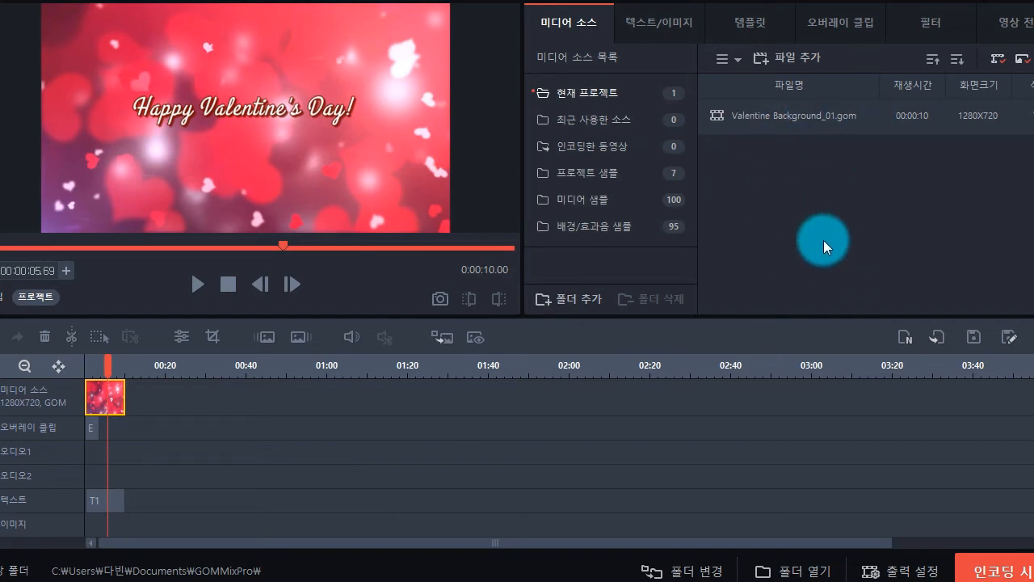
# View the 텍스트/이미지, 오버레이 클립 and 필터 panels, and return to the 미디어 소스 list.
pyautogui.click(697, 25)
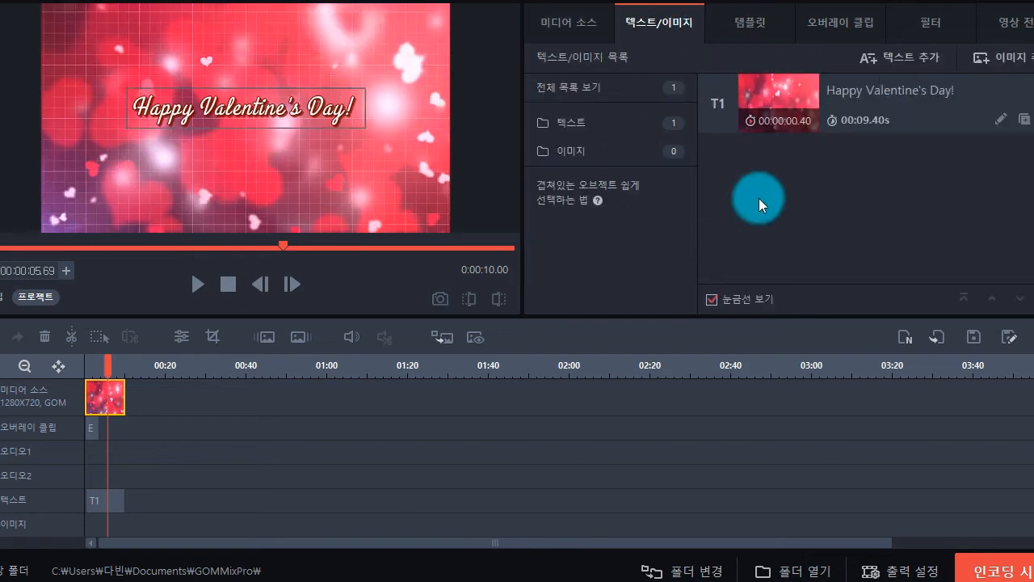
pyautogui.click(821, 25)
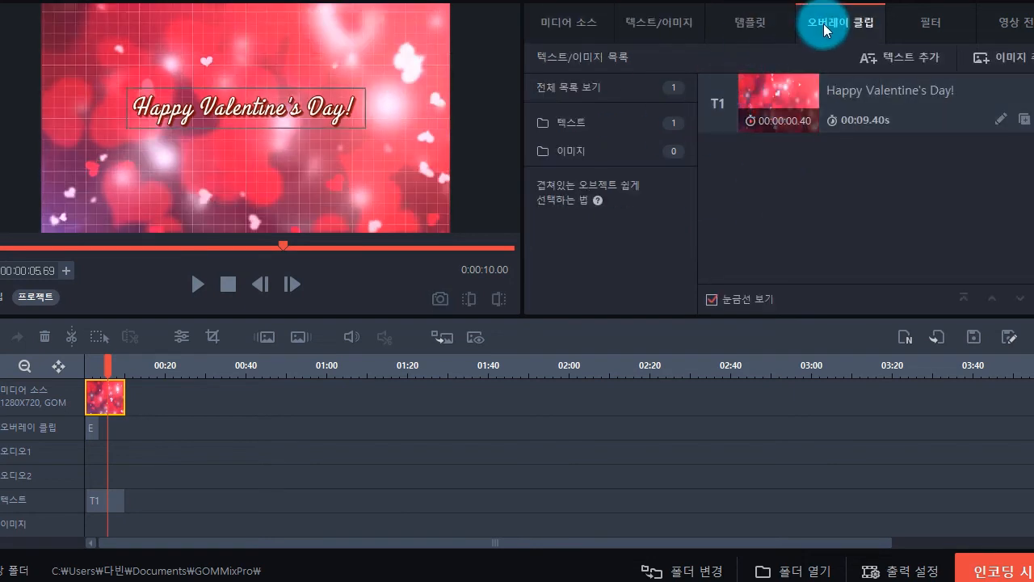
pyautogui.click(954, 26)
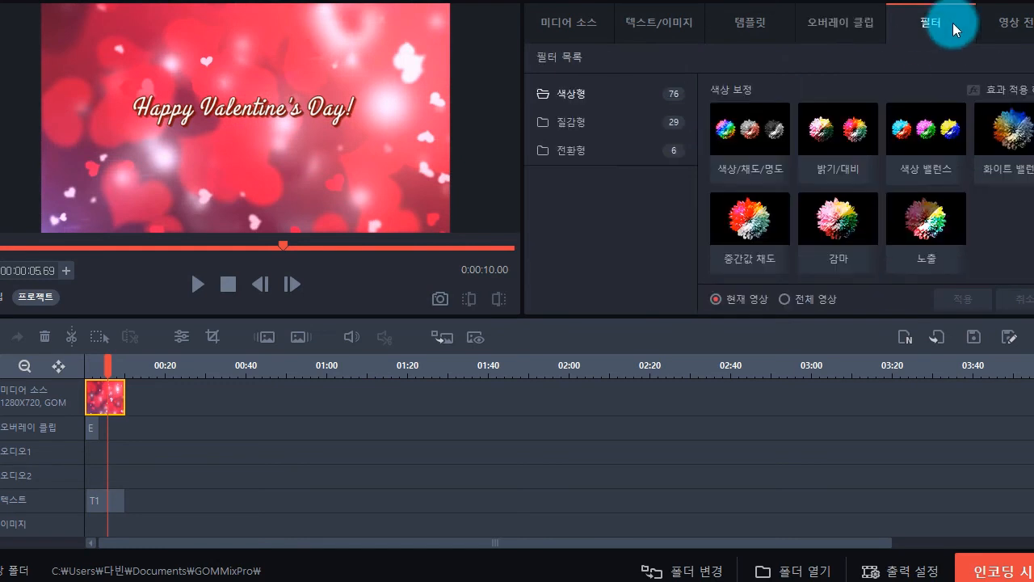
pyautogui.click(602, 23)
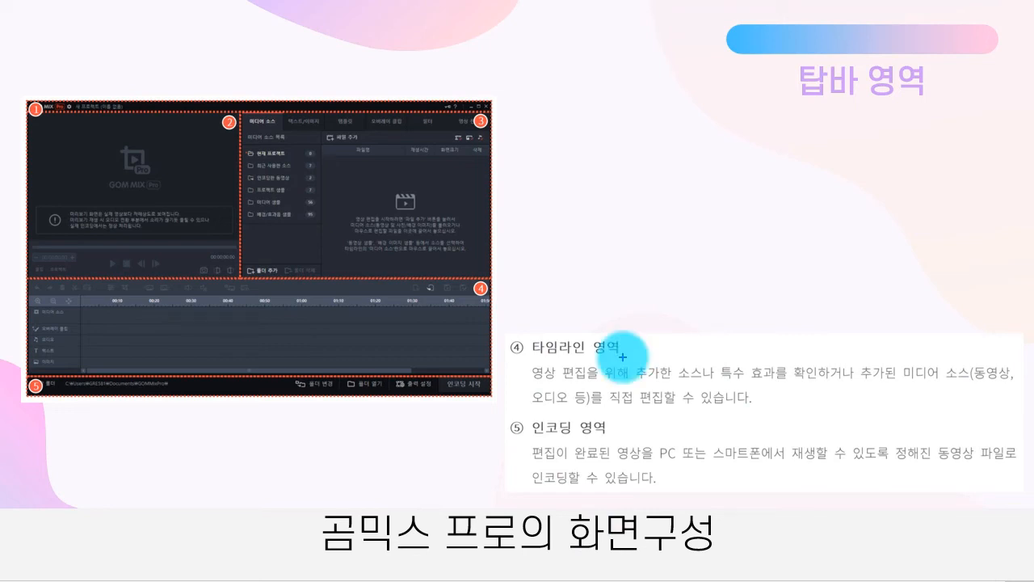
pyautogui.moveTo(489, 282)
pyautogui.mouseDown()
pyautogui.moveTo(518, 329)
pyautogui.moveTo(500, 360)
pyautogui.mouseUp()
pyautogui.moveTo(27, 284)
pyautogui.mouseDown()
pyautogui.moveTo(23, 342)
pyautogui.moveTo(36, 354)
pyautogui.mouseUp()
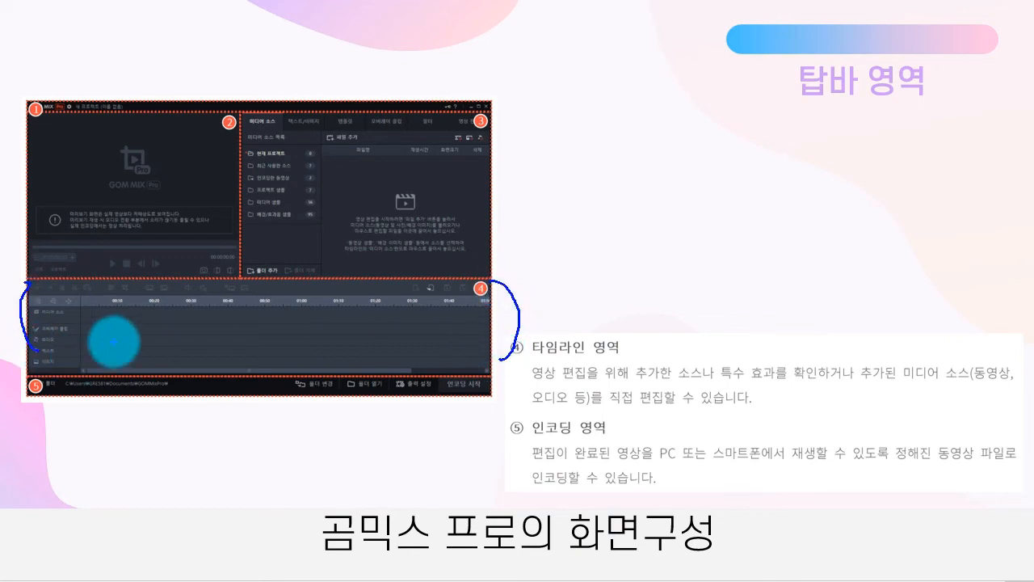
pyautogui.press('Escape')
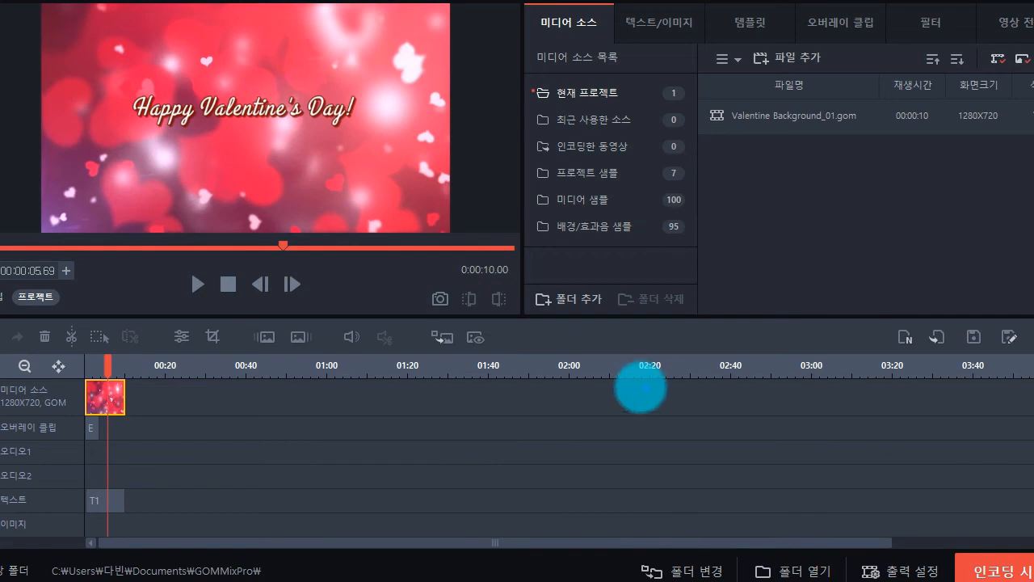
pyautogui.moveTo(619, 355); pyautogui.dragTo(653, 484)
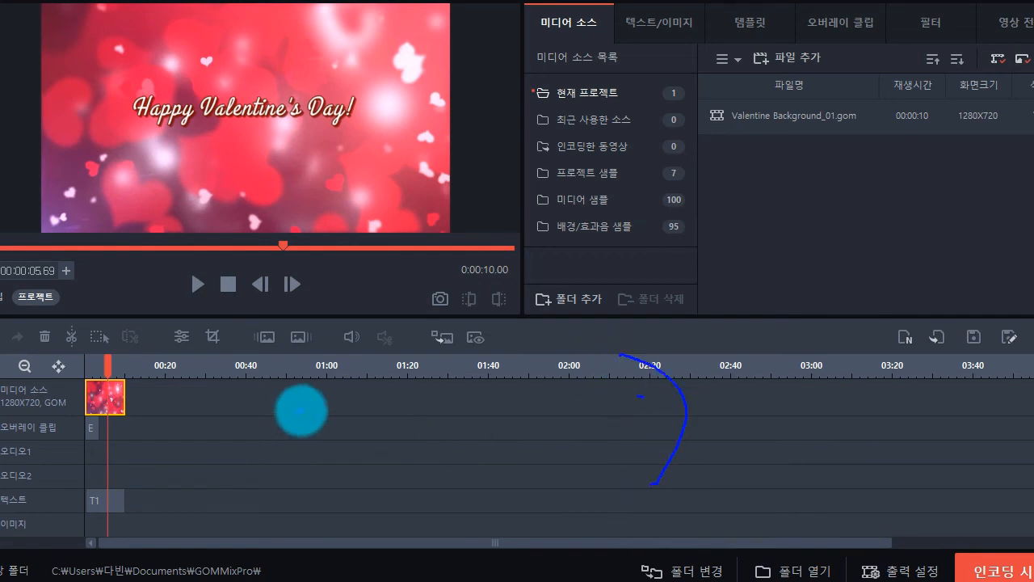
pyautogui.moveTo(284, 411)
pyautogui.mouseDown()
pyautogui.moveTo(310, 431)
pyautogui.moveTo(297, 422)
pyautogui.moveTo(323, 406)
pyautogui.moveTo(331, 417)
pyautogui.moveTo(359, 412)
pyautogui.moveTo(353, 403)
pyautogui.moveTo(384, 412)
pyautogui.moveTo(384, 425)
pyautogui.moveTo(393, 406)
pyautogui.moveTo(431, 411)
pyautogui.moveTo(465, 385)
pyautogui.moveTo(488, 420)
pyautogui.mouseUp()
pyautogui.press('Escape')
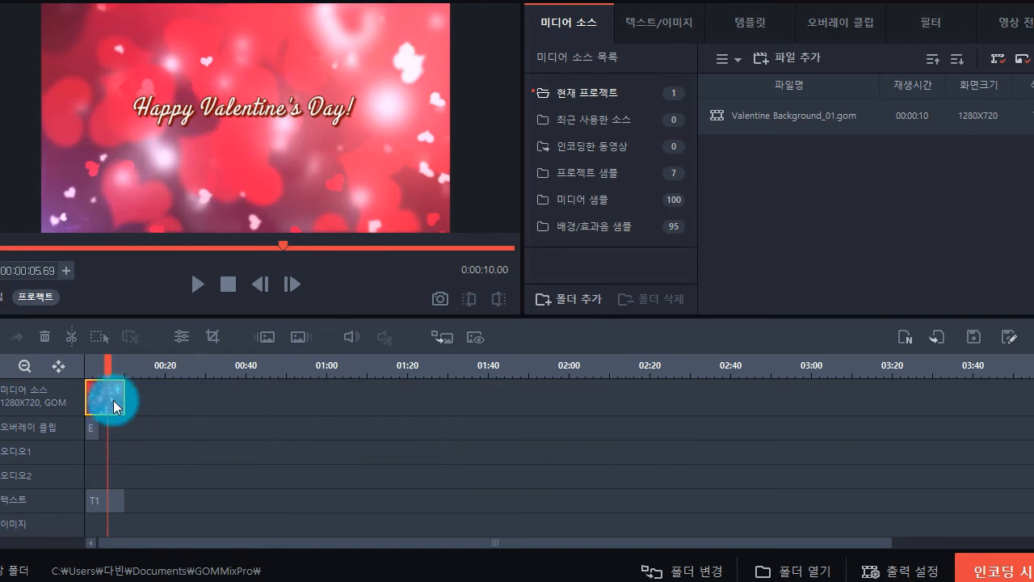
# Try removing "Valentine's" from the title text clip so it reads "Happy Day!", and centre-align the text.
pyautogui.moveTo(106, 370); pyautogui.dragTo(101, 371)
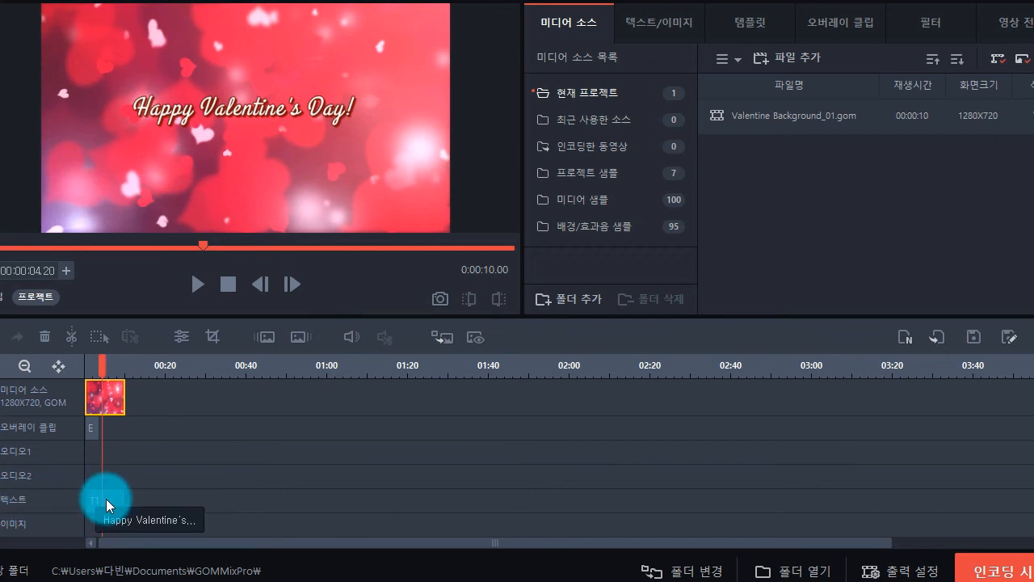
pyautogui.doubleClick(106, 499)
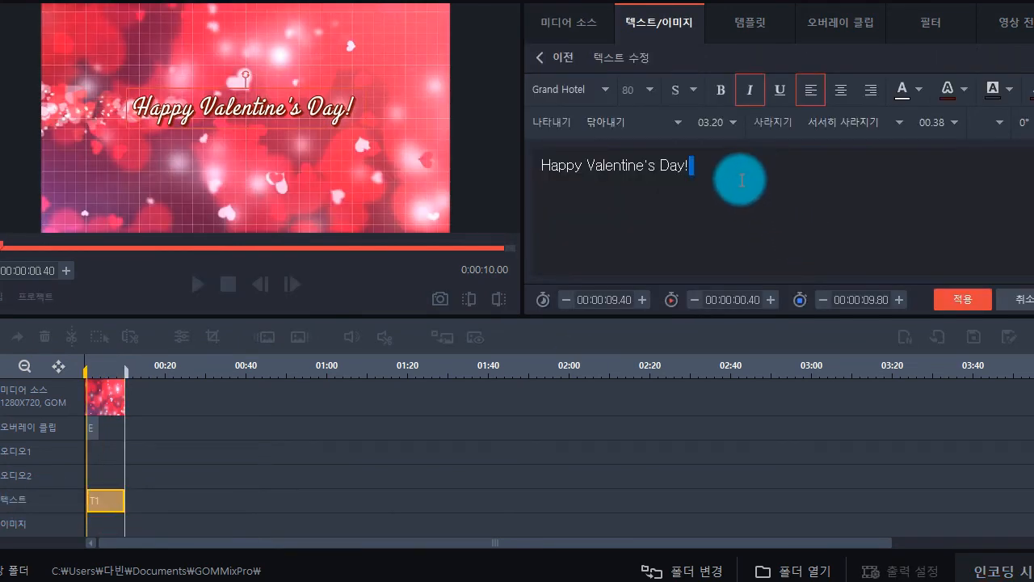
pyautogui.moveTo(736, 177); pyautogui.dragTo(538, 161)
pyautogui.click(575, 173)
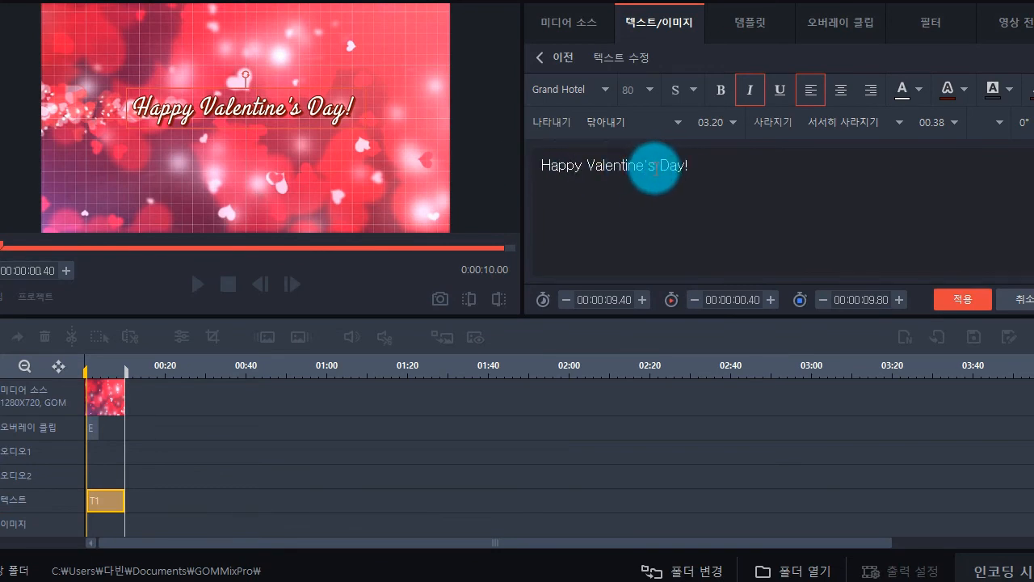
pyautogui.moveTo(655, 169); pyautogui.dragTo(586, 170)
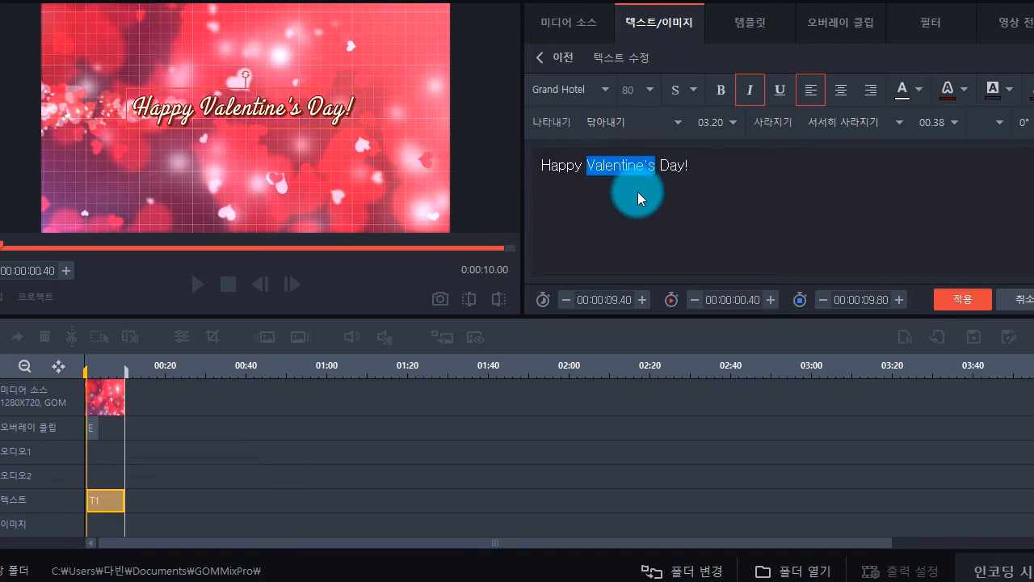
pyautogui.press('BackSpace')
pyautogui.press('BackSpace')
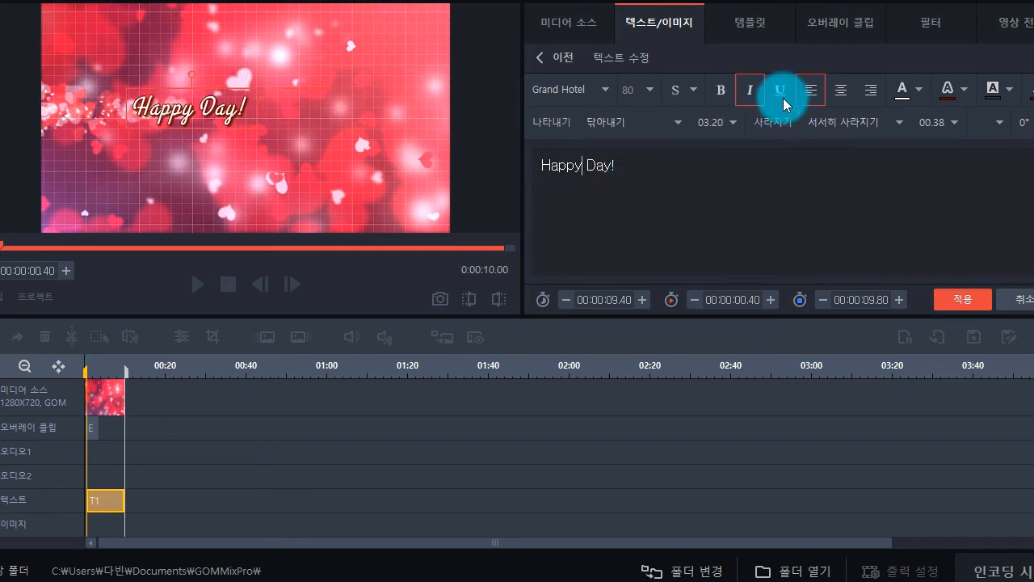
pyautogui.click(832, 92)
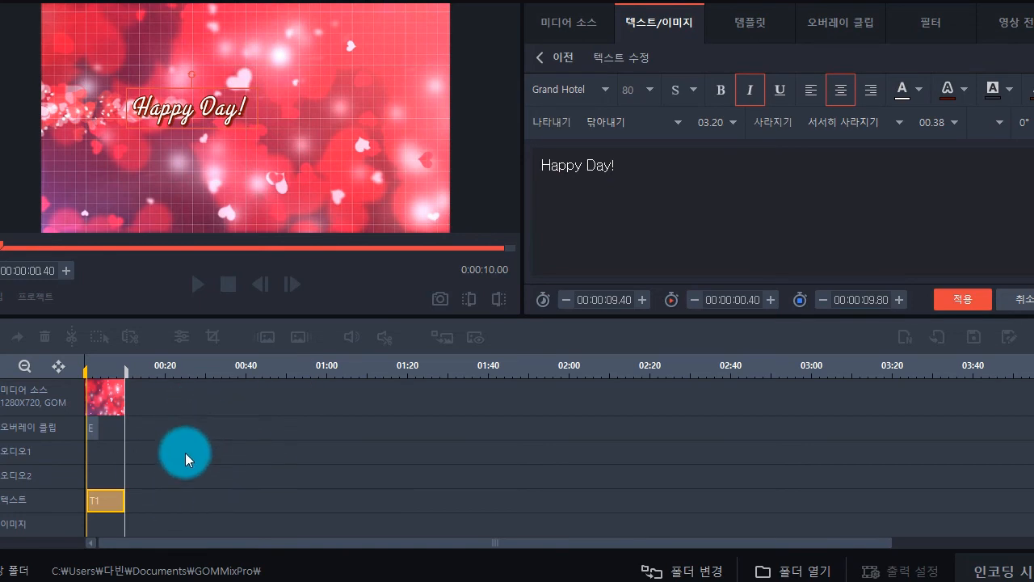
# Try moving the title text's start to 1.00 seconds and its end to 7.40 seconds on the timeline.
pyautogui.click(109, 390)
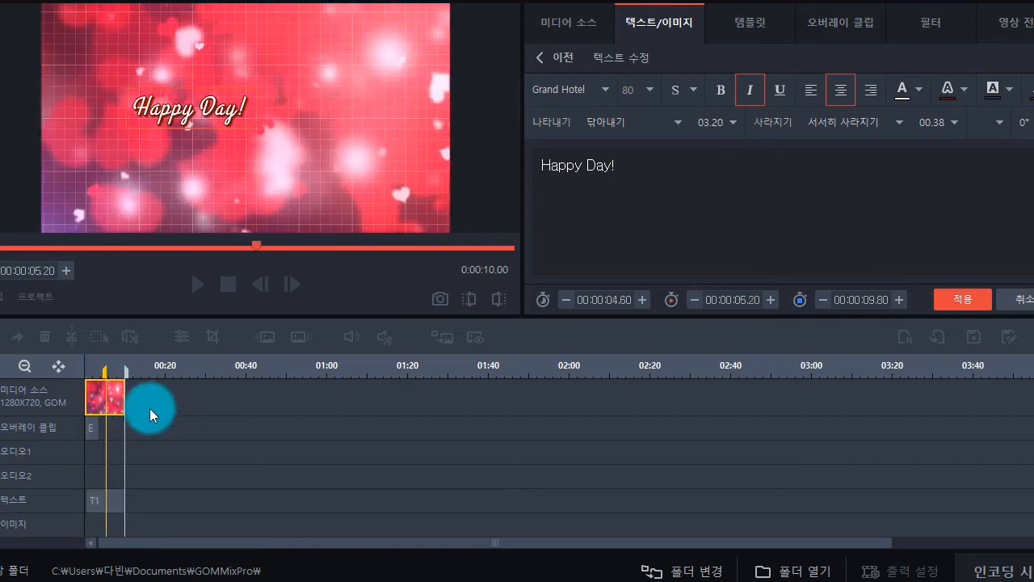
pyautogui.moveTo(125, 400); pyautogui.dragTo(113, 400)
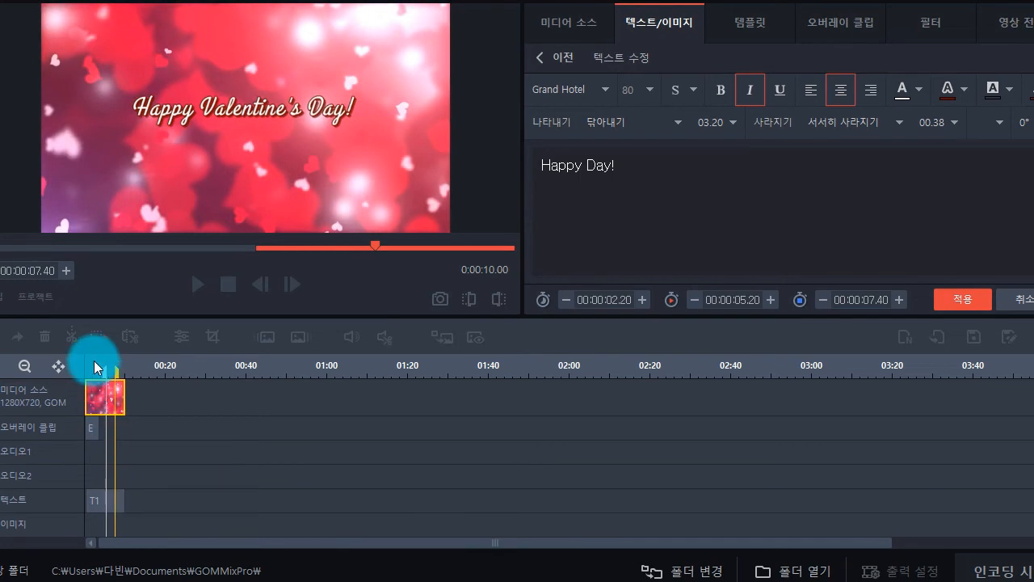
pyautogui.click(89, 364)
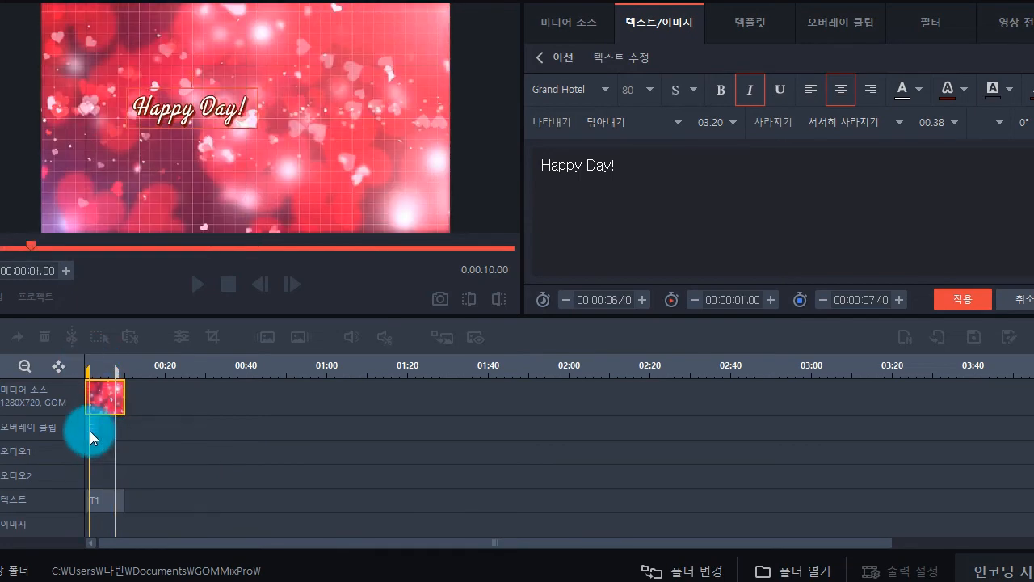
# Abandon the text edit by selecting the overlay clip, and preview its effect twice from the start of the project.
pyautogui.click(90, 431)
pyautogui.click(482, 337)
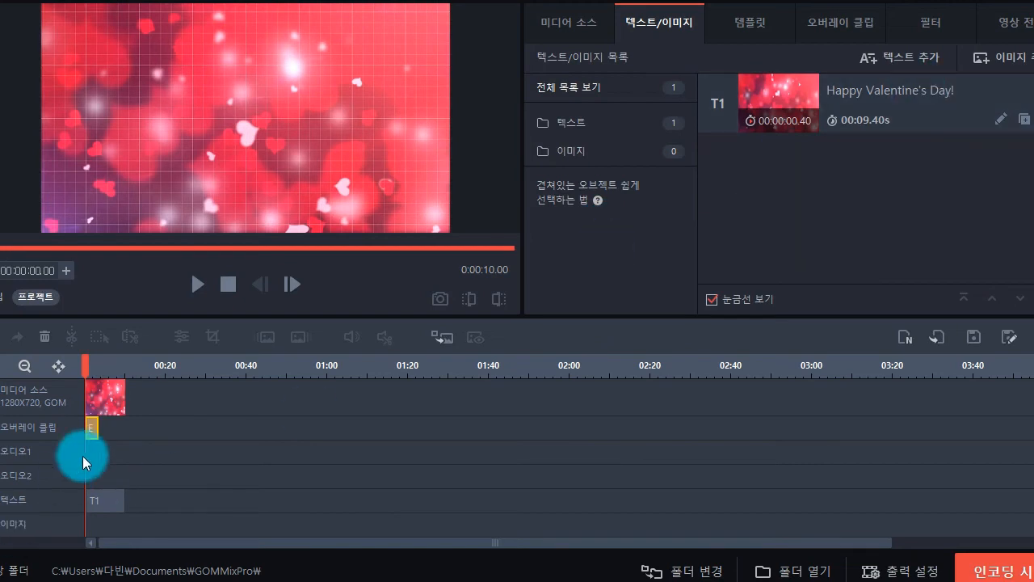
pyautogui.click(194, 285)
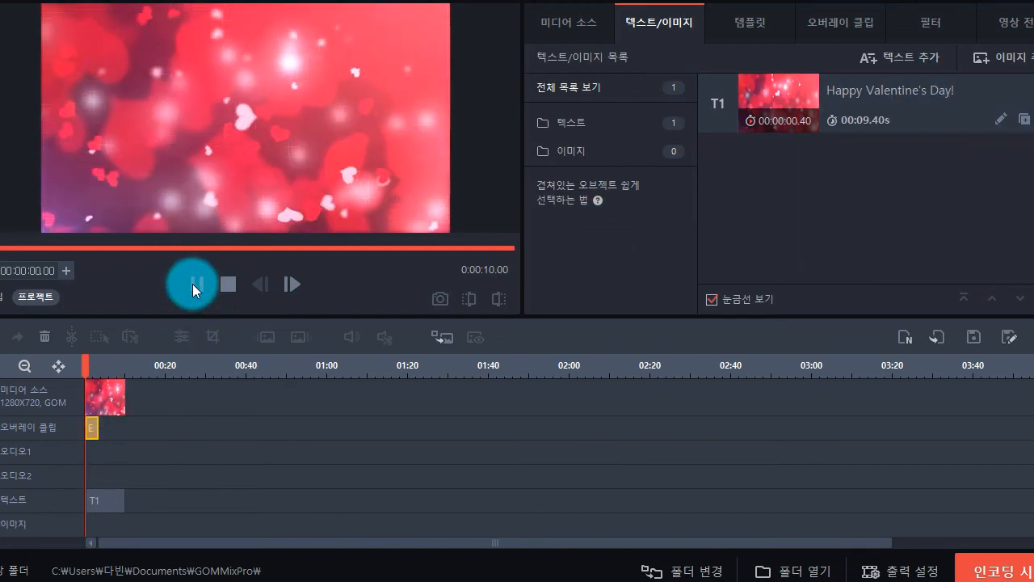
pyautogui.click(194, 284)
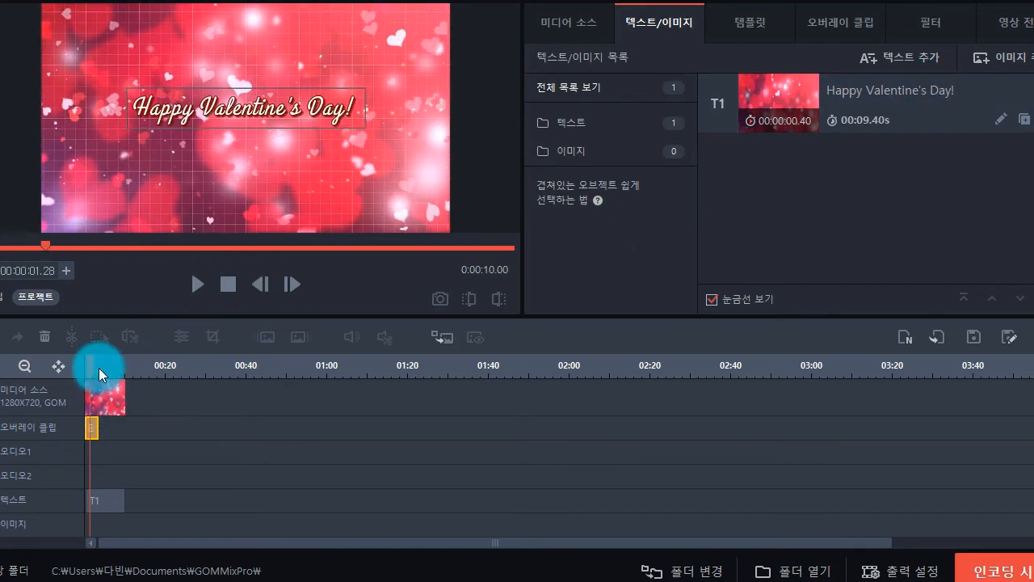
pyautogui.moveTo(89, 363); pyautogui.dragTo(76, 362)
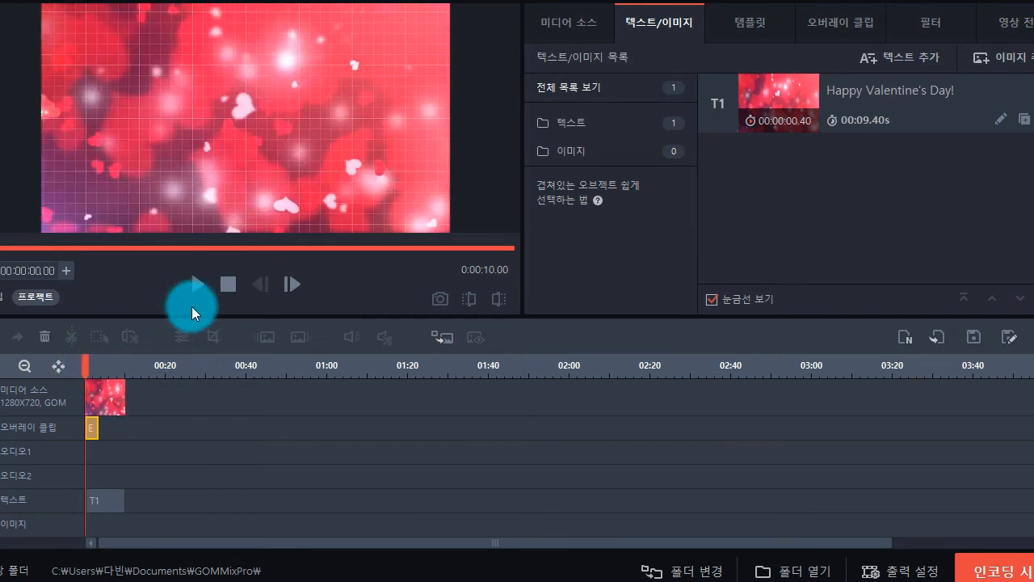
pyautogui.click(194, 286)
pyautogui.click(198, 286)
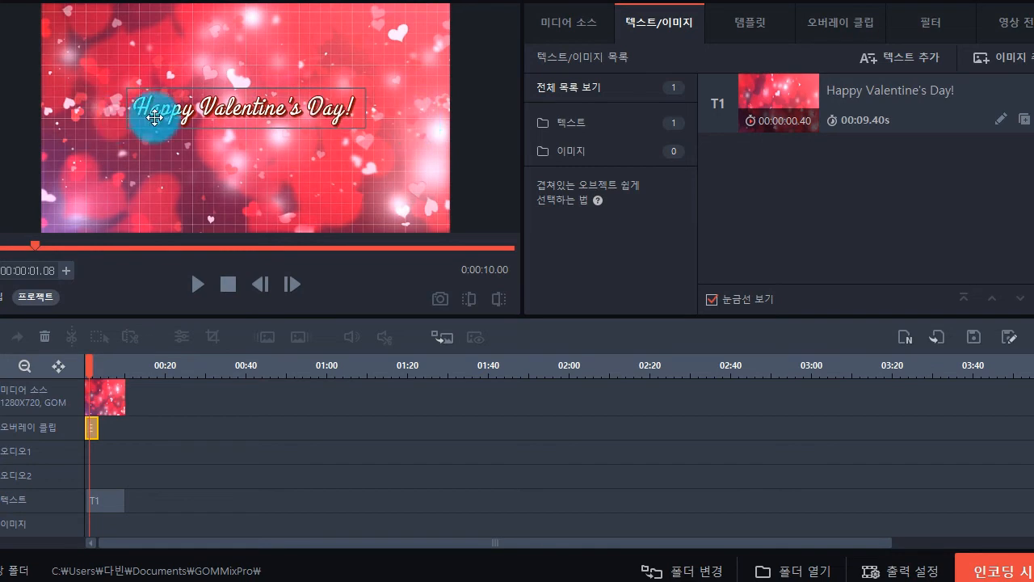
# Delete the overlay clip, preview the project without it, and undo the deletion.
pyautogui.click(49, 333)
pyautogui.click(199, 288)
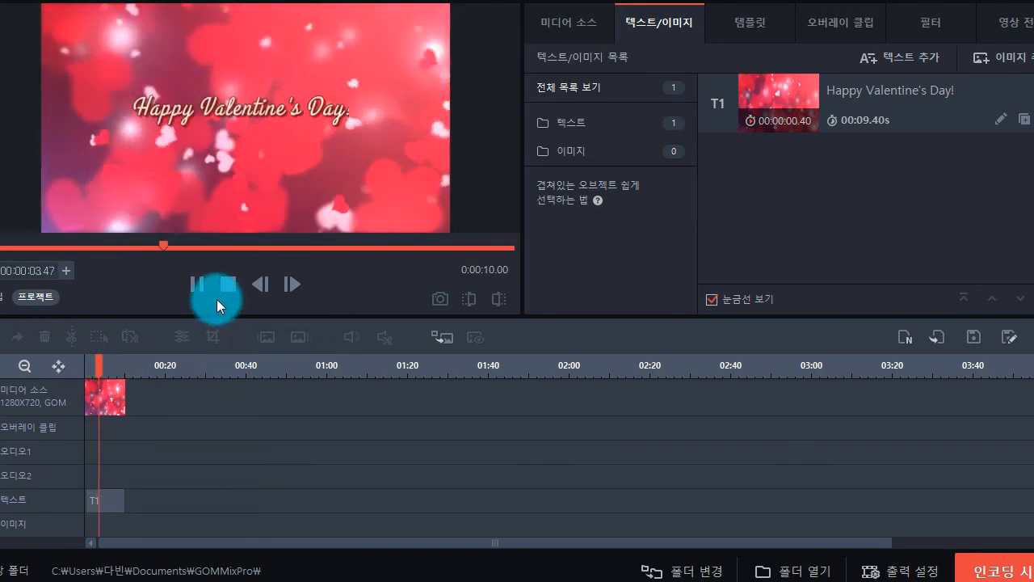
pyautogui.click(199, 286)
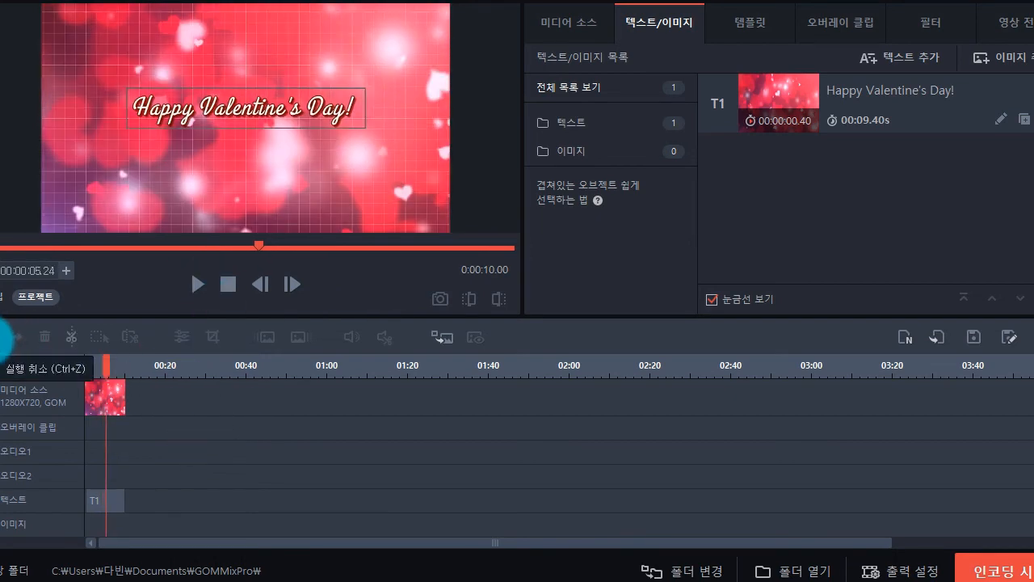
pyautogui.click(15, 336)
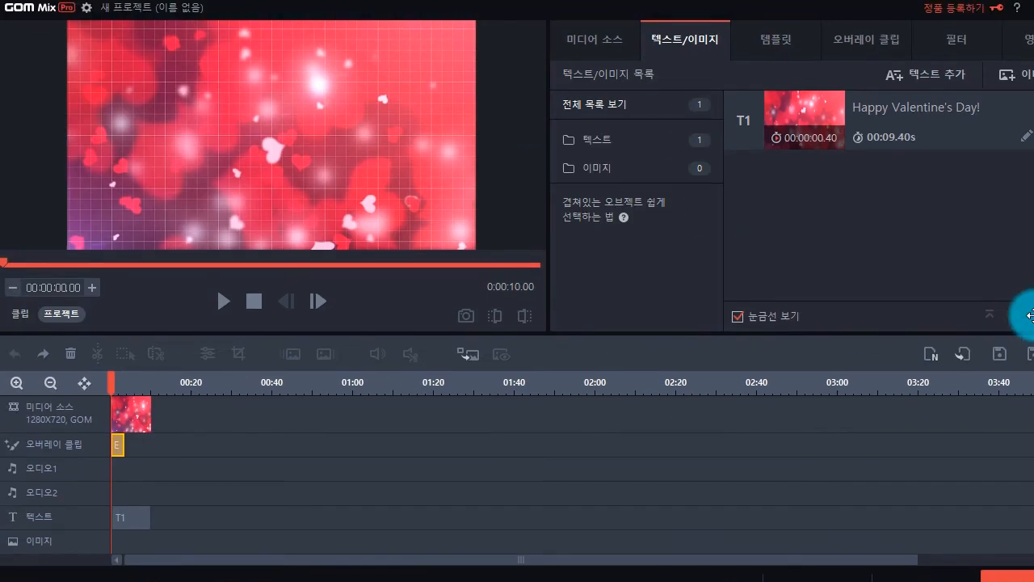
# Minimise the PowerPoint slide show and the GOM Lab browser window to get back to GOM Mix Pro.
pyautogui.click(32, 13)
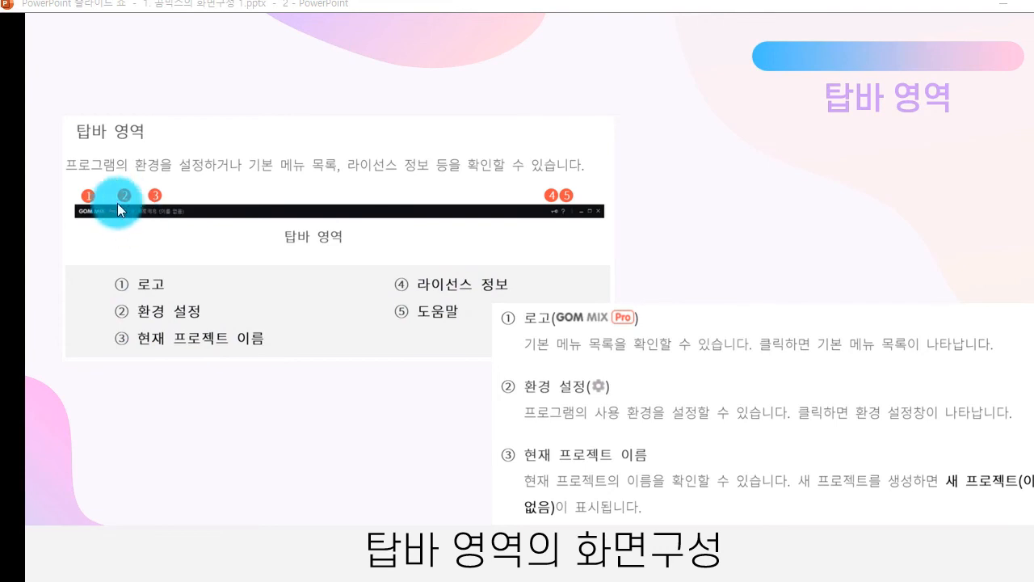
pyautogui.click(1003, 5)
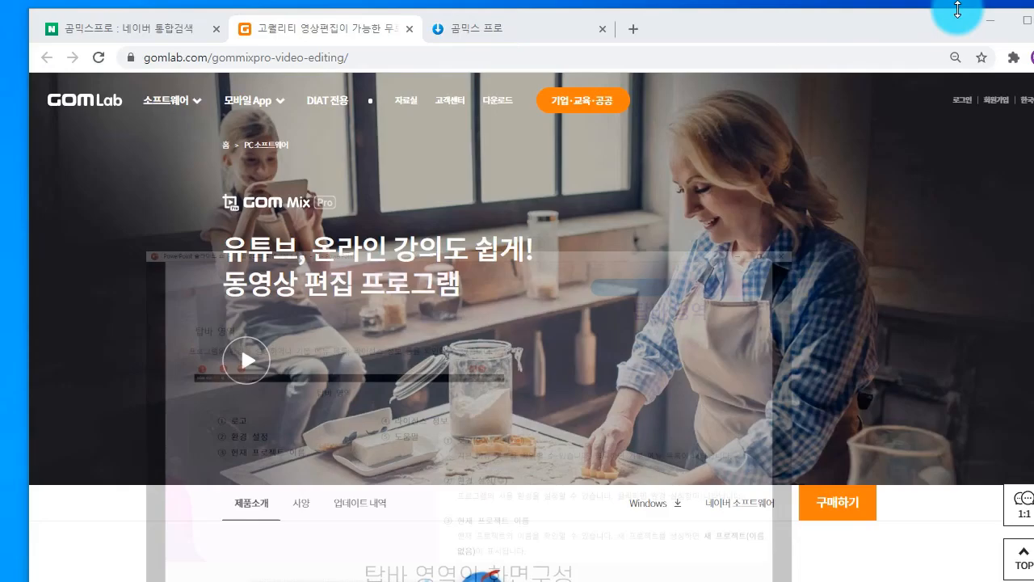
pyautogui.click(992, 22)
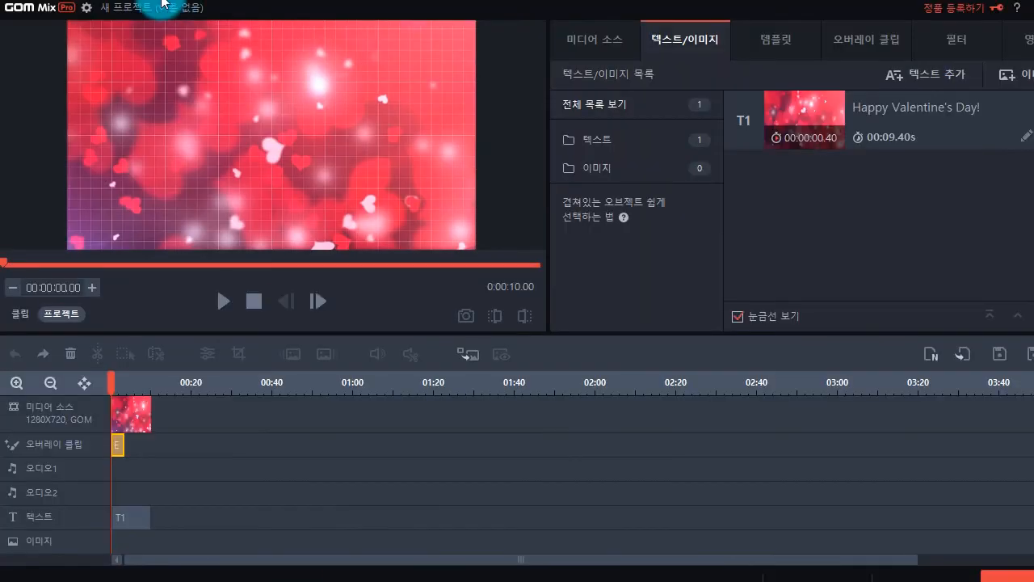
# Examine the 일반, 편집 and 필터 pages of the 환경 설정 dialog, and close it.
pyautogui.click(86, 11)
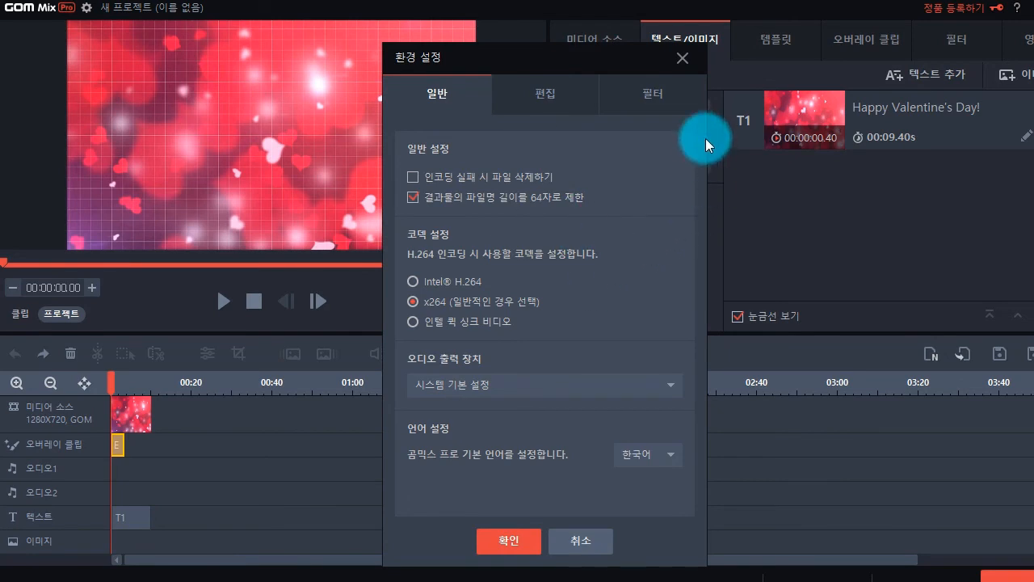
pyautogui.click(556, 91)
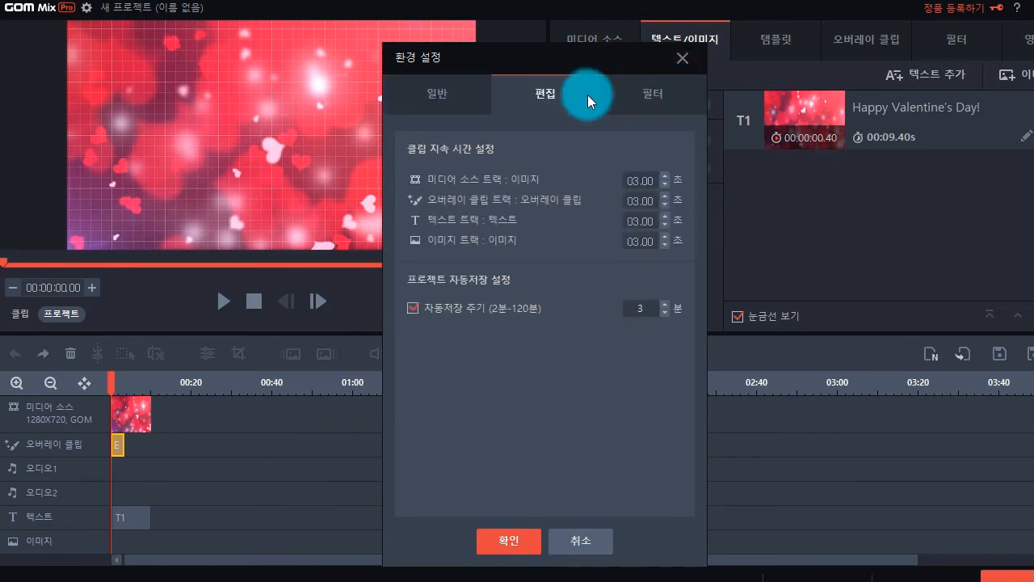
pyautogui.click(639, 94)
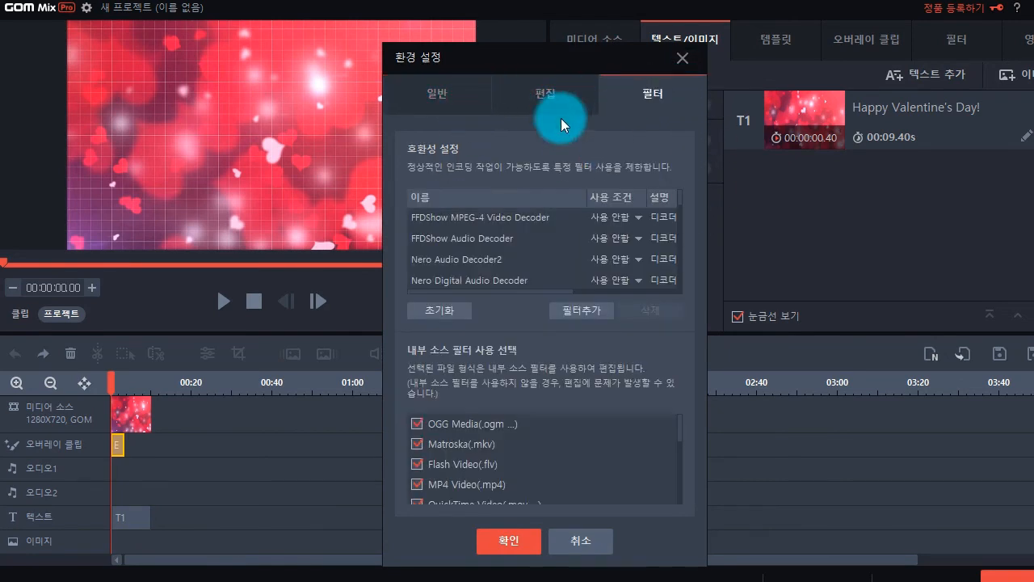
pyautogui.click(683, 58)
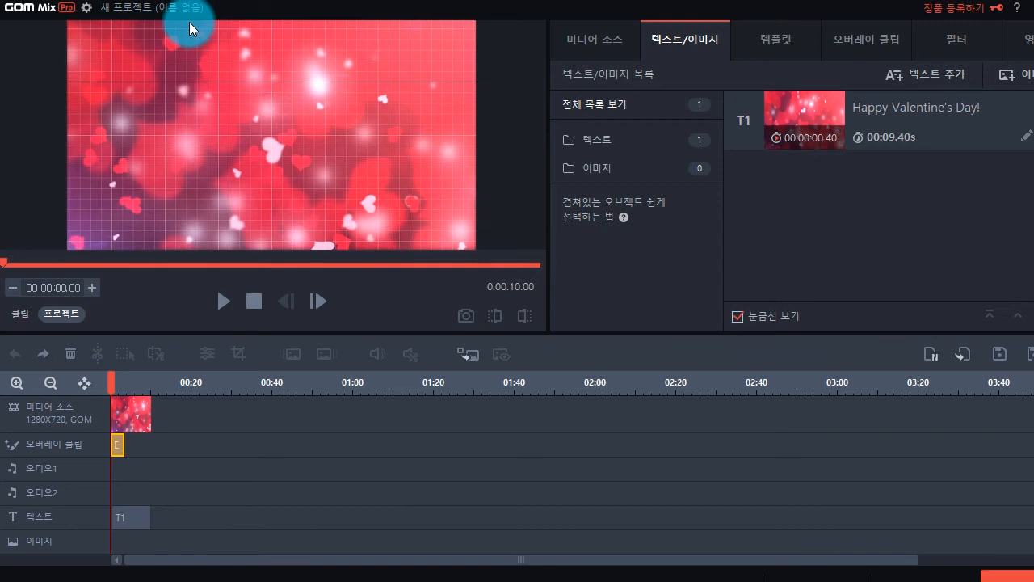
# Examine the program's main menu and the 다른 이름으로 저장 dialog of 프로젝트로 저장, and cancel without saving.
pyautogui.click(39, 13)
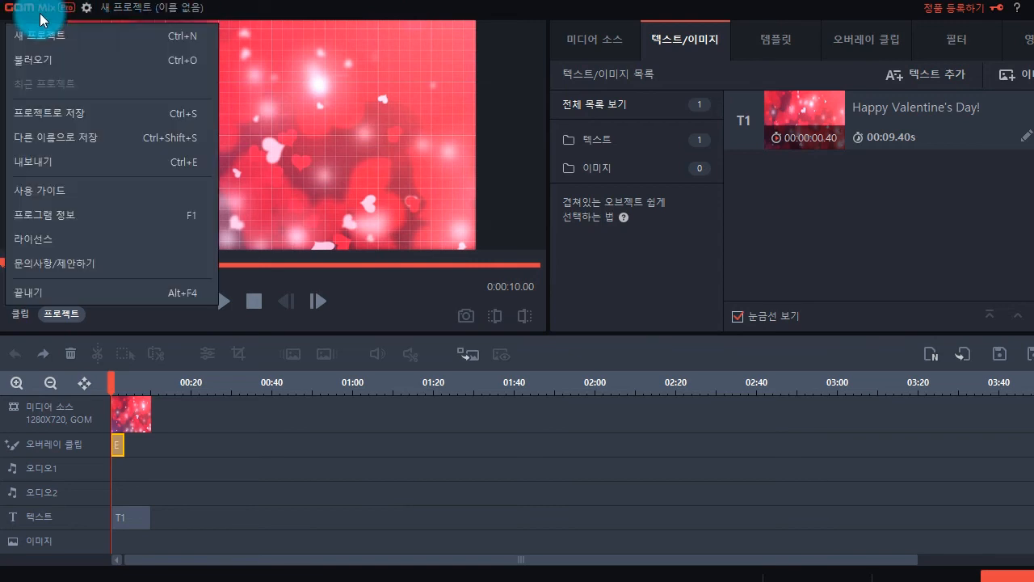
pyautogui.click(89, 114)
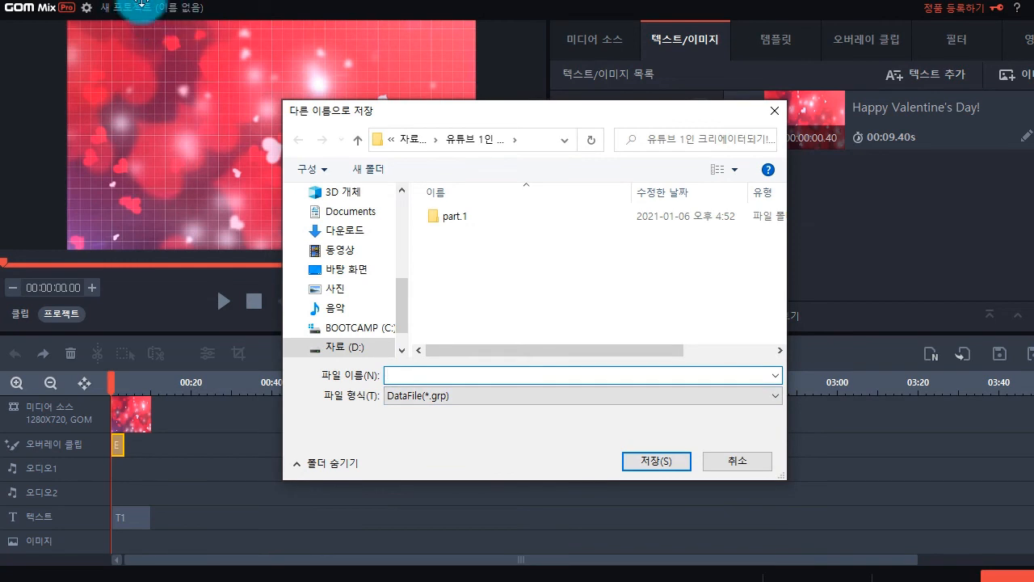
pyautogui.click(767, 469)
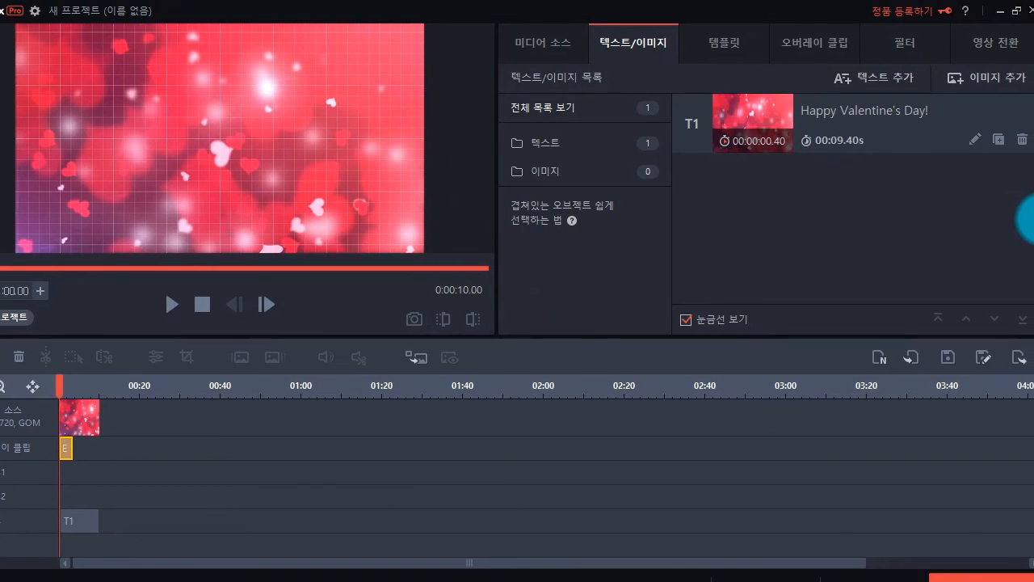
# View the 정품 등록하기 dialog and close it, and look at the GOM Lab product page before returning to the editor.
pyautogui.click(923, 12)
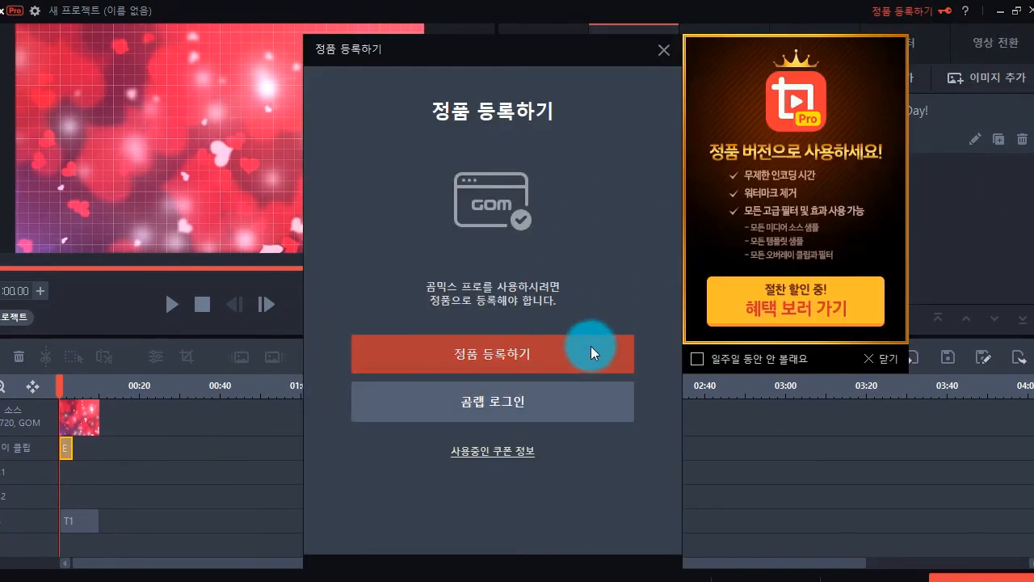
pyautogui.click(664, 50)
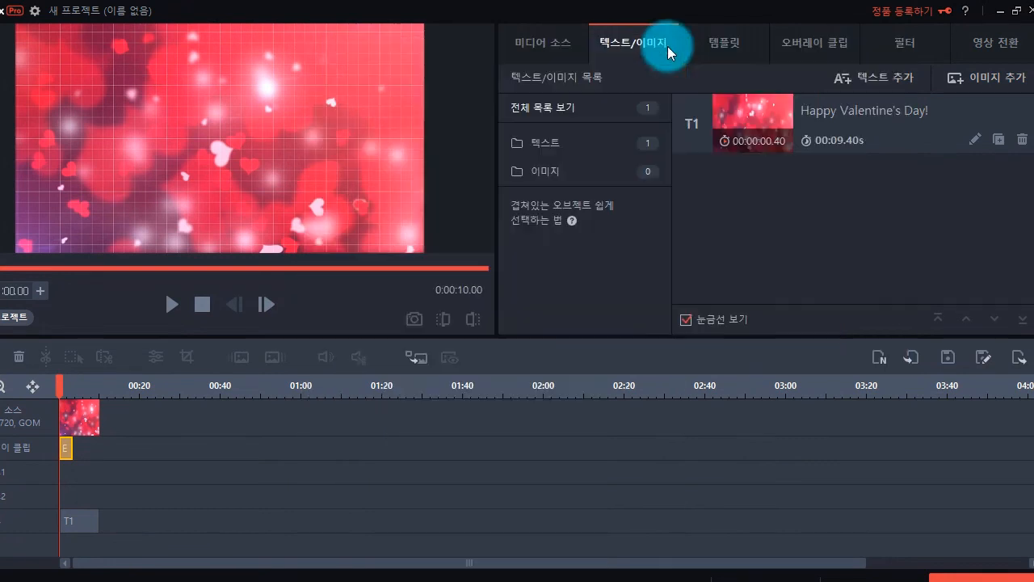
pyautogui.click(968, 14)
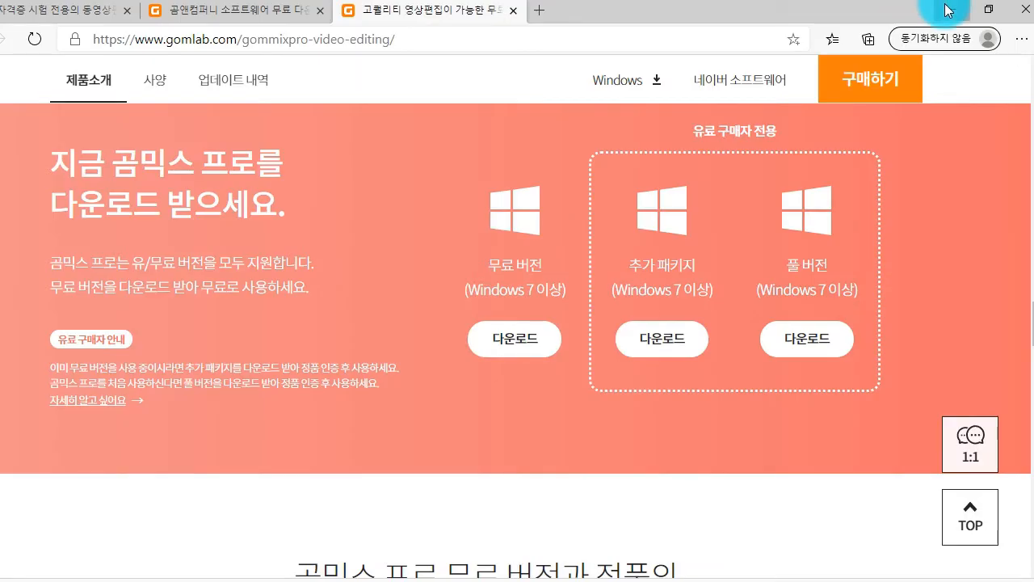
pyautogui.click(951, 10)
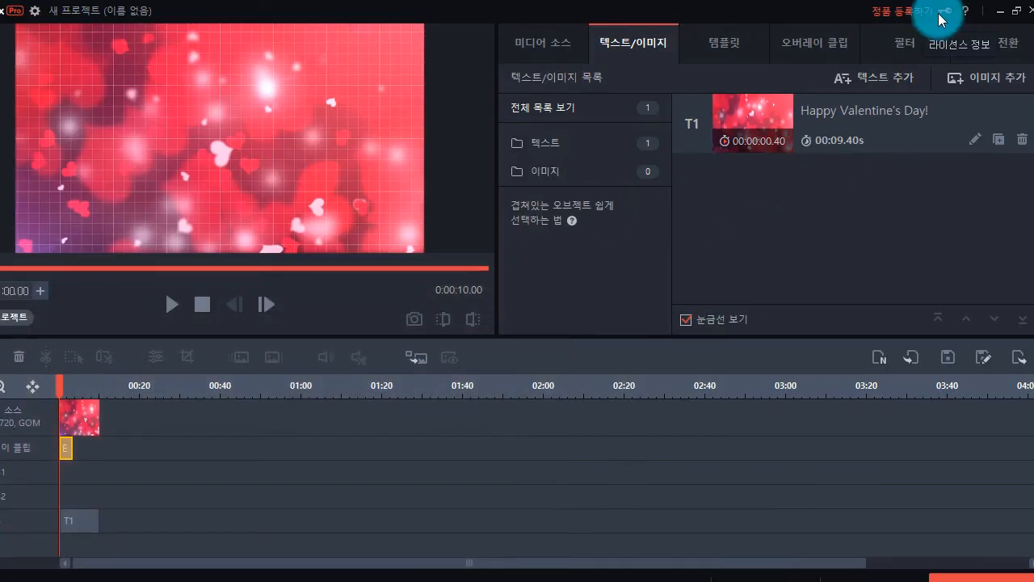
# Switch to the PowerPoint slide on the 미리보기 영역 and advance it to the explanation of the preview elements.
pyautogui.click(999, 16)
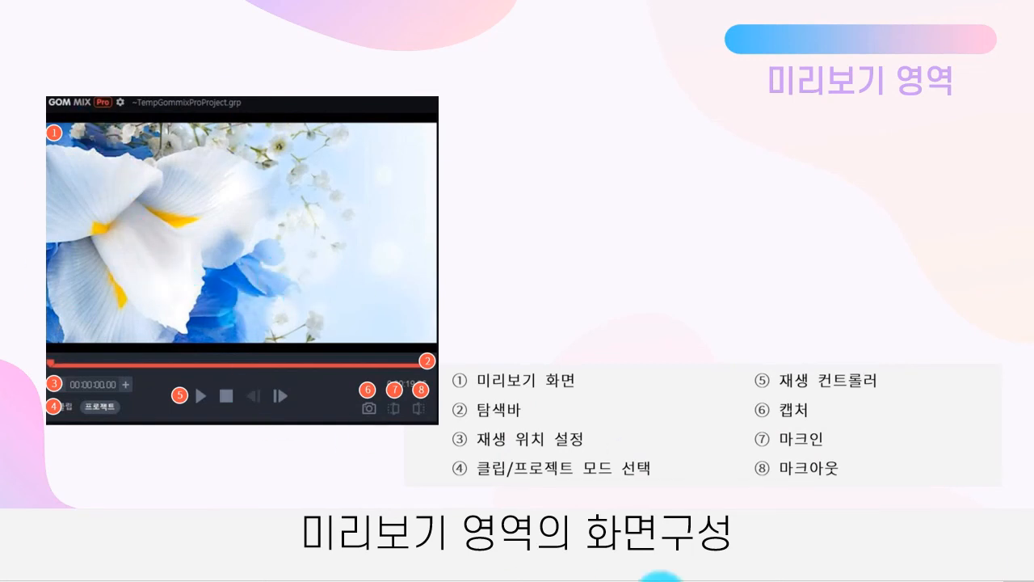
pyautogui.click(987, 3)
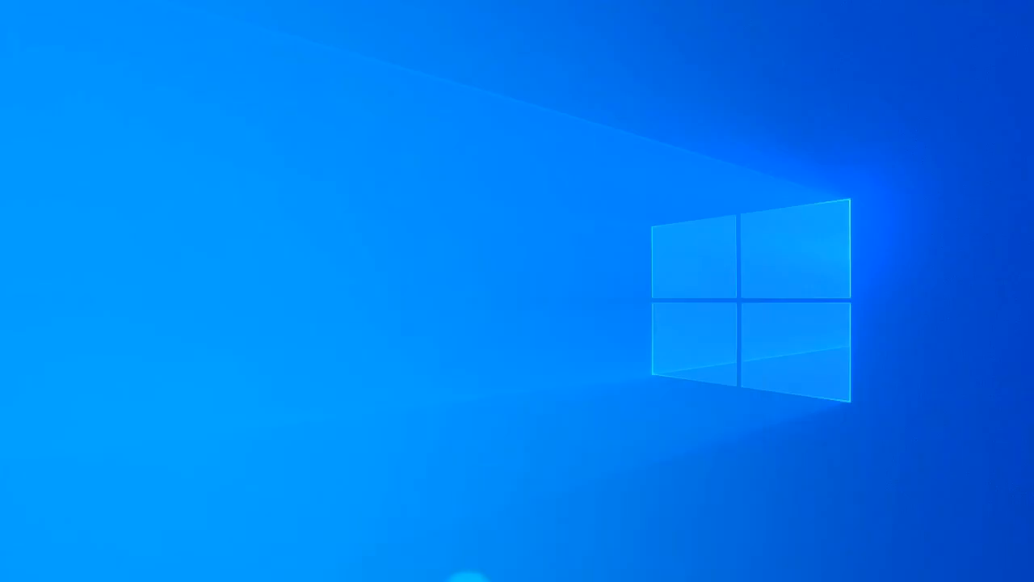
pyautogui.click(260, 577)
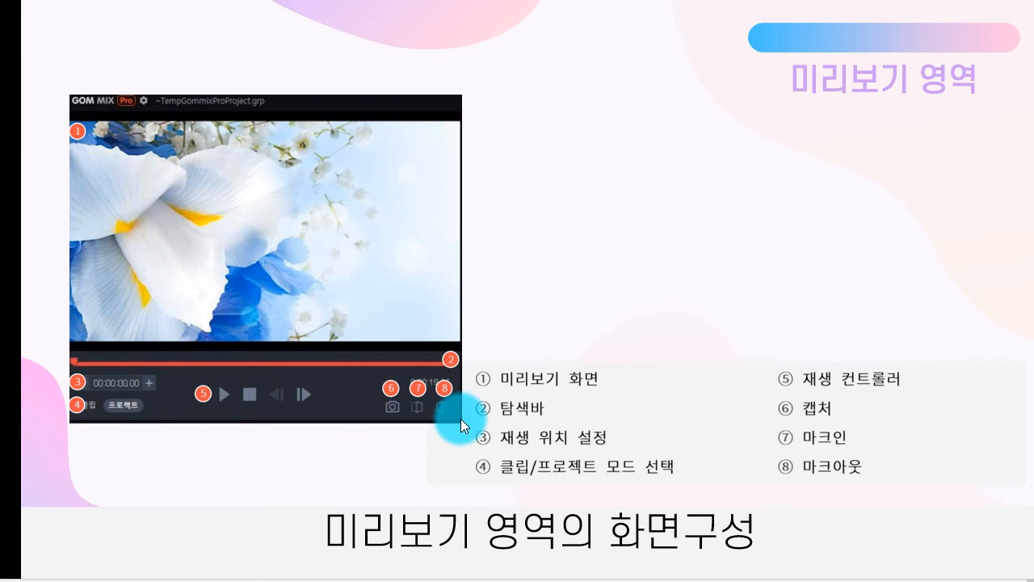
pyautogui.click(546, 346)
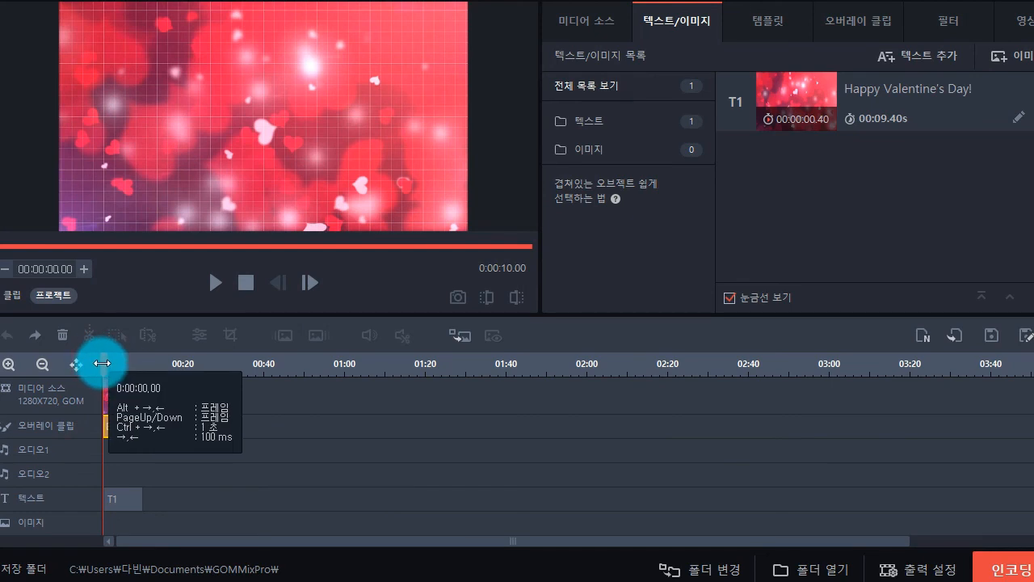
# Switch to GOM Mix Pro, preview the project from its start and pause it at about 00:00:01.04.
pyautogui.moveTo(102, 364); pyautogui.dragTo(62, 358)
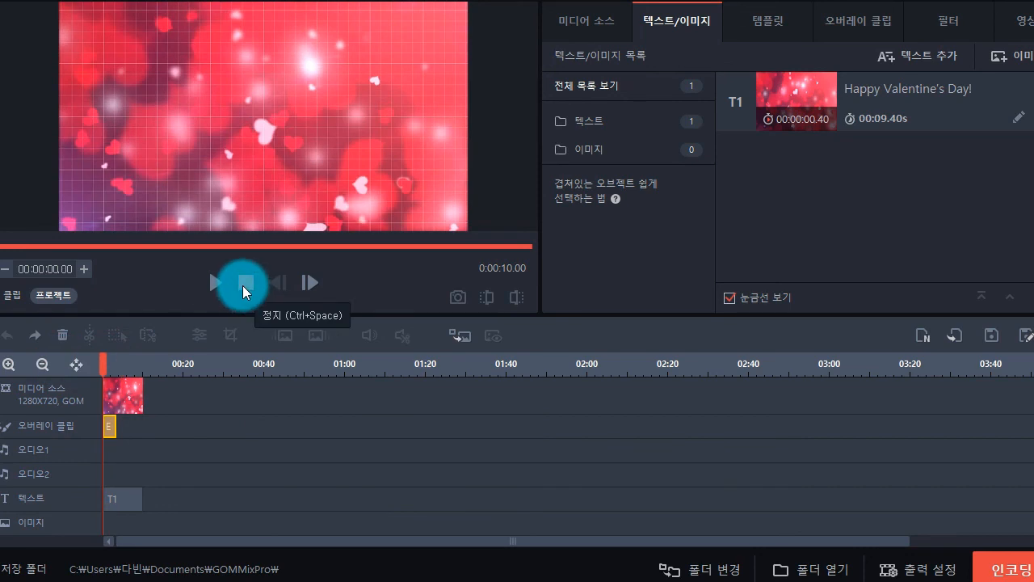
pyautogui.click(215, 280)
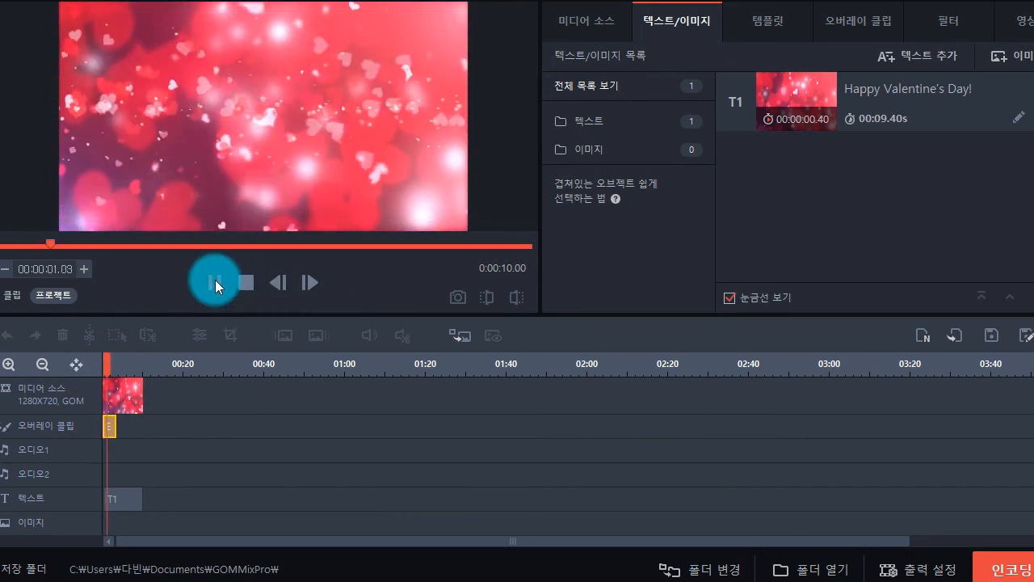
pyautogui.click(130, 36)
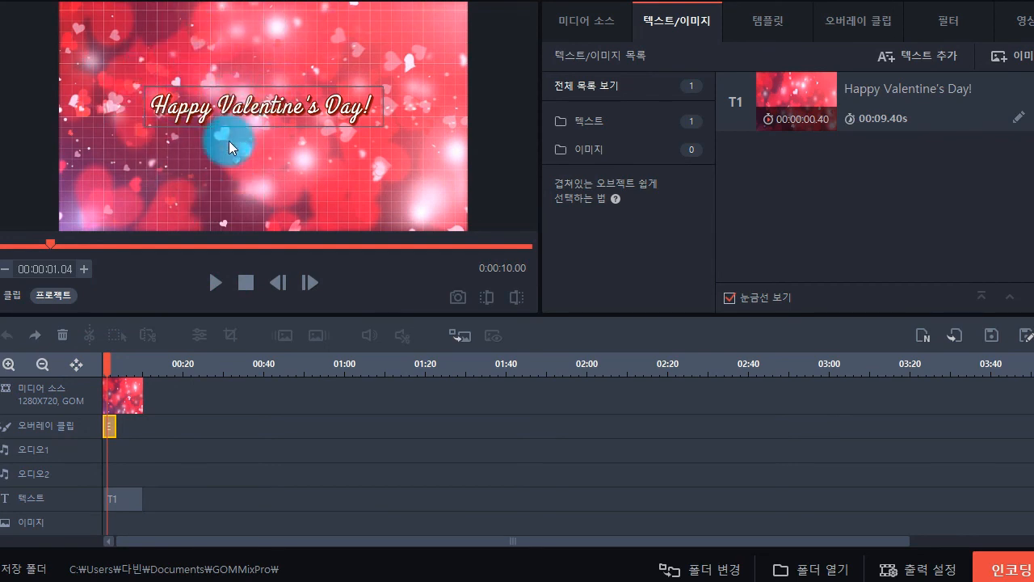
# Jump the playhead to several points of the video clip, ending at 00:00:06.80 on the timeline.
pyautogui.click(111, 242)
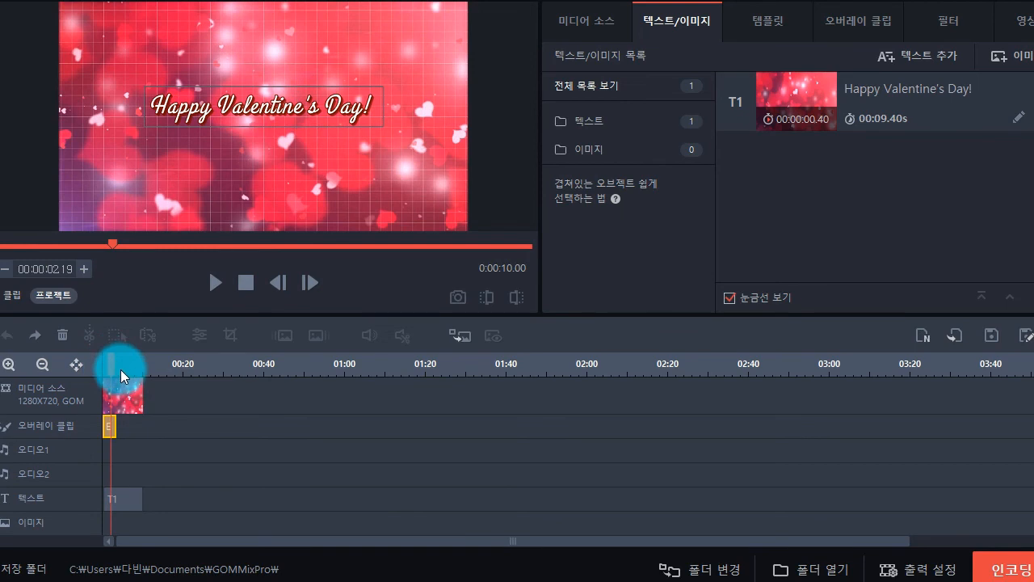
pyautogui.click(134, 368)
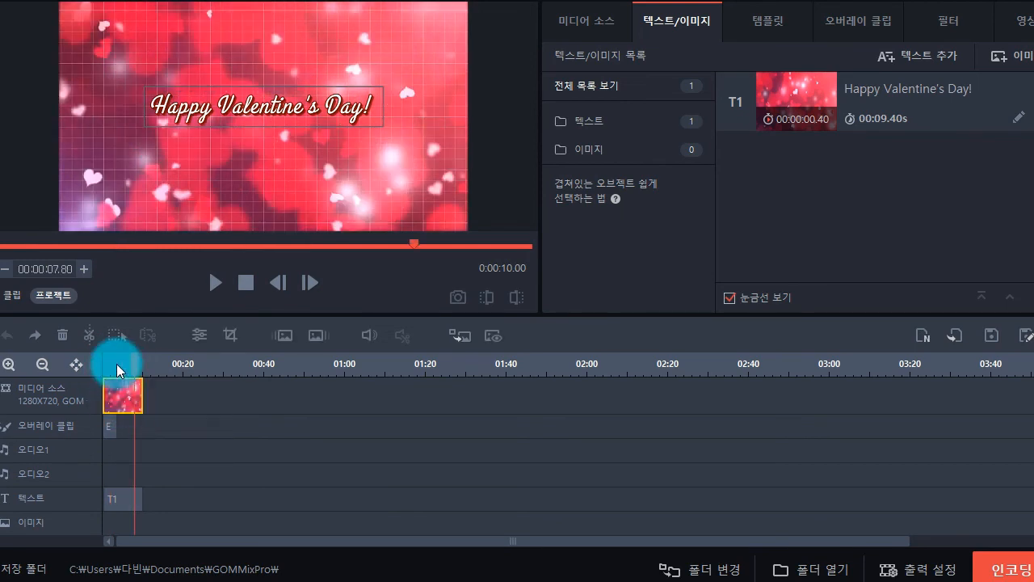
pyautogui.click(120, 367)
pyautogui.click(123, 366)
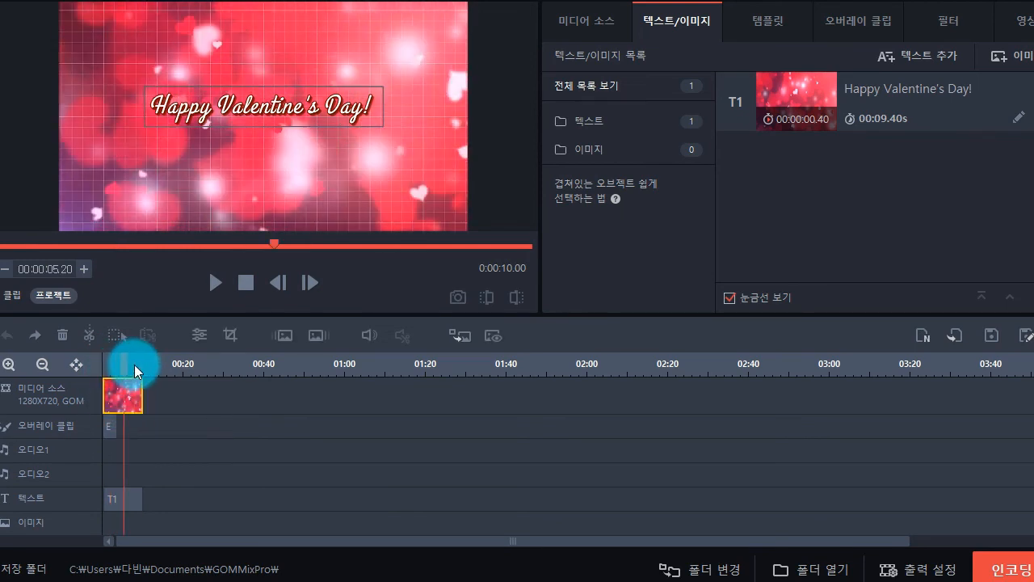
pyautogui.click(130, 367)
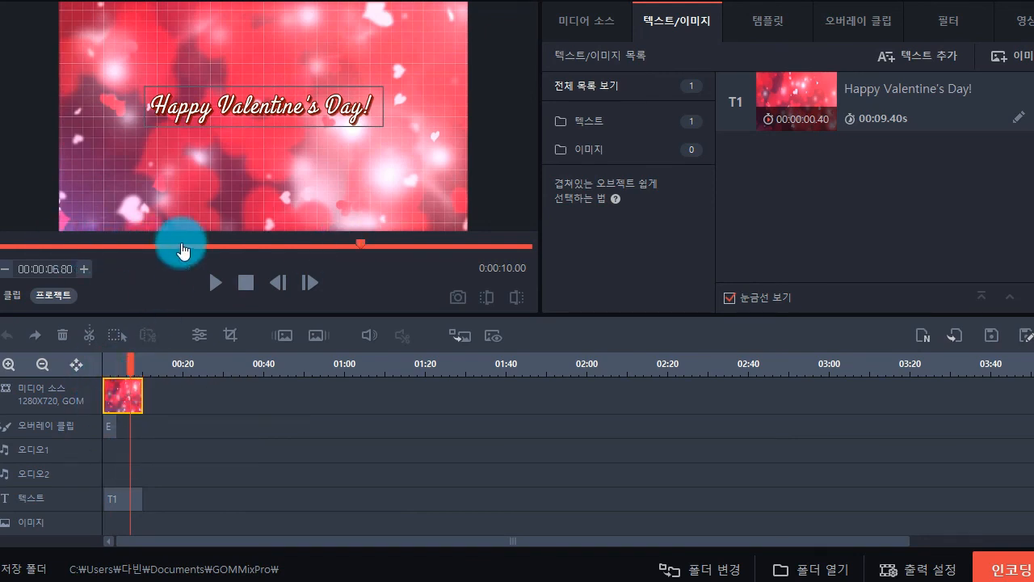
# Move through the project with the preview's seek bar, jumping back and forth and ending at about 00:00:04.76.
pyautogui.click(112, 245)
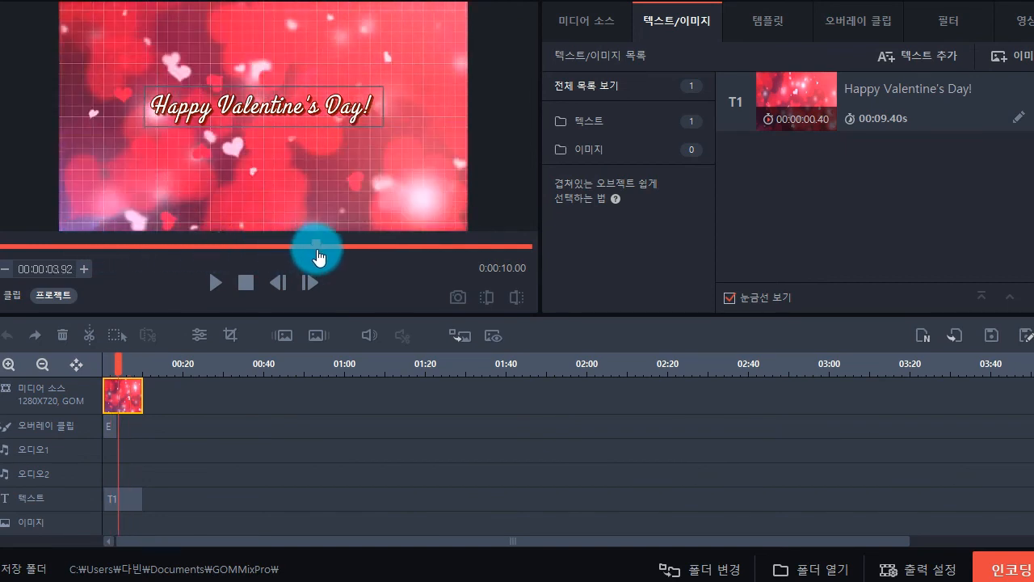
pyautogui.click(336, 246)
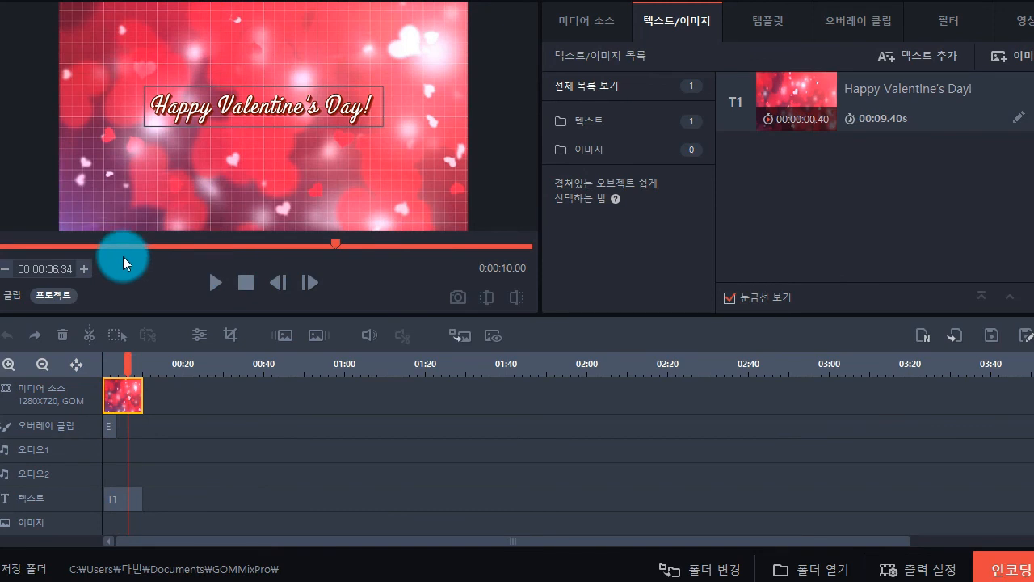
pyautogui.click(84, 246)
pyautogui.click(158, 247)
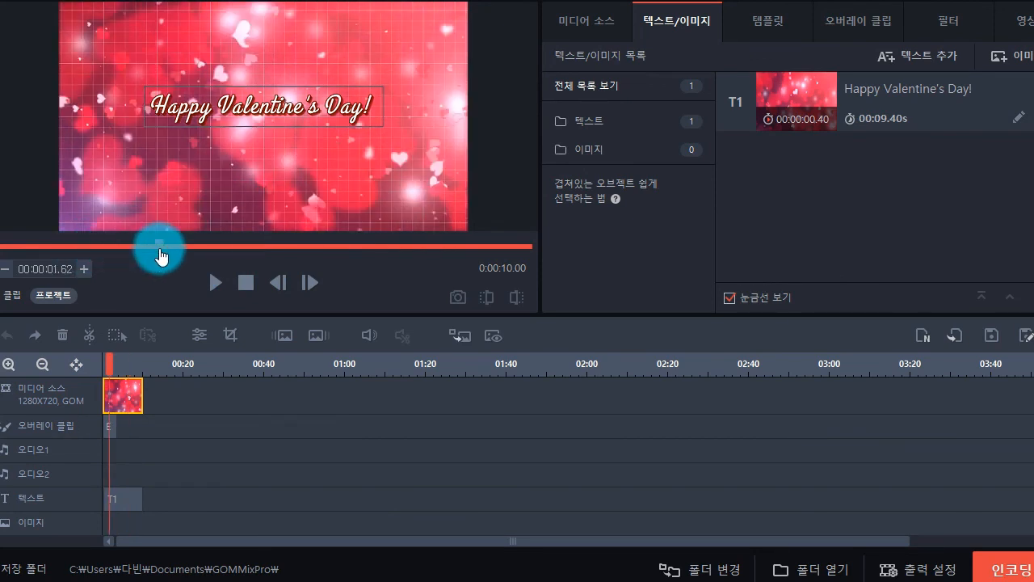
pyautogui.click(251, 247)
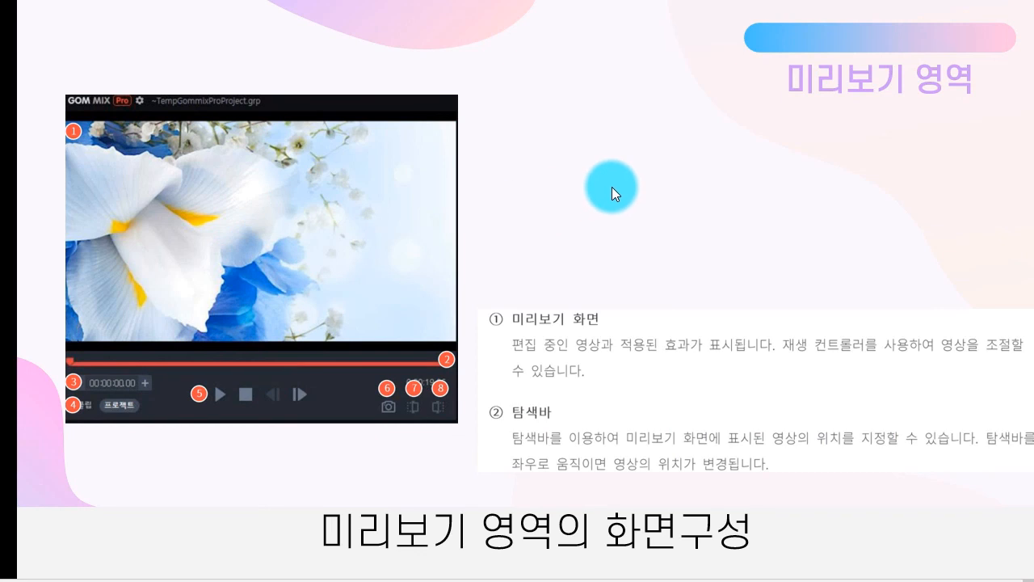
# Advance the slide explanation, and set the playback position in GOM Mix Pro to exactly 00:00:01.00.
pyautogui.click(611, 188)
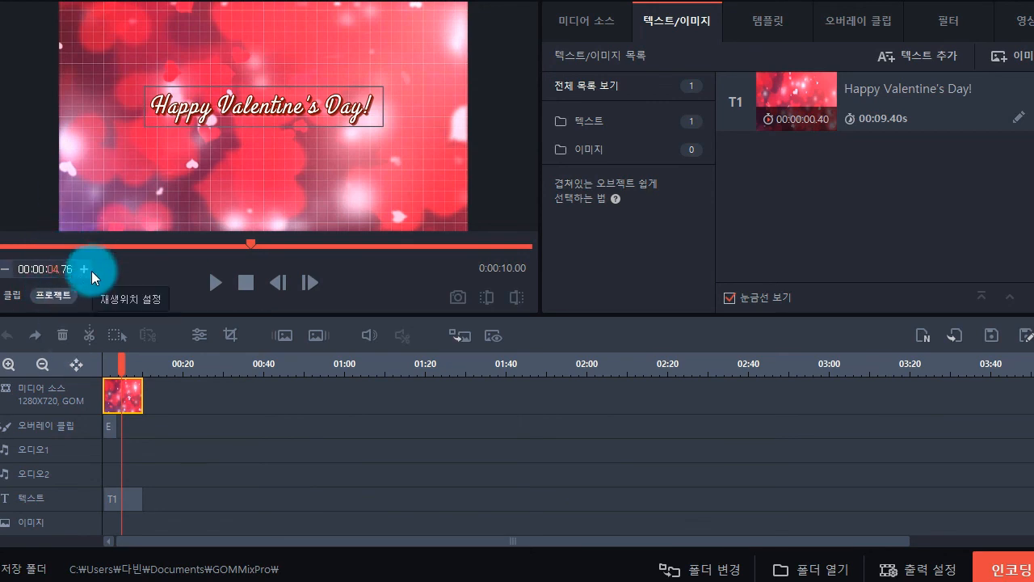
pyautogui.write('01')
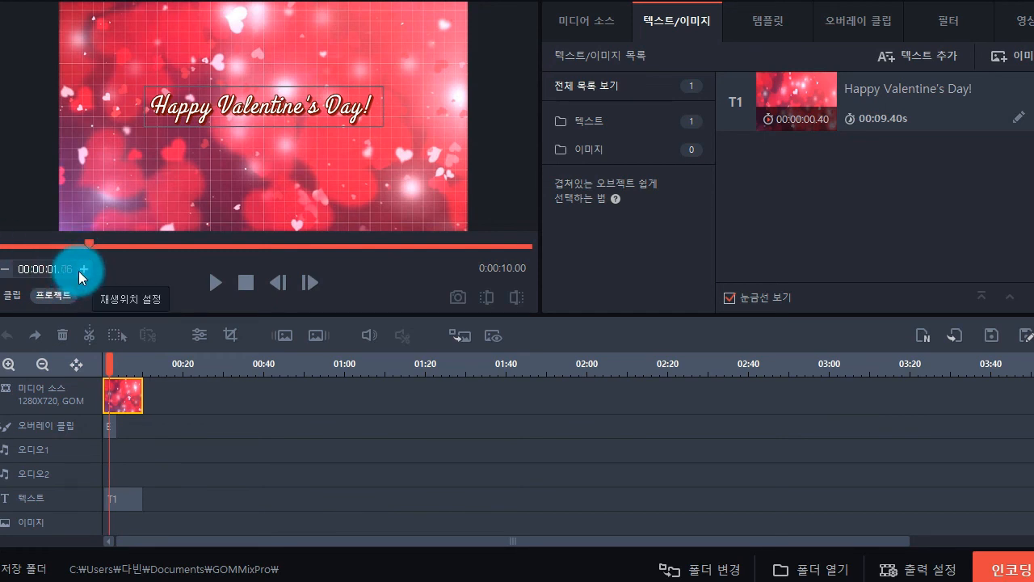
pyautogui.write('0')
pyautogui.click(79, 272)
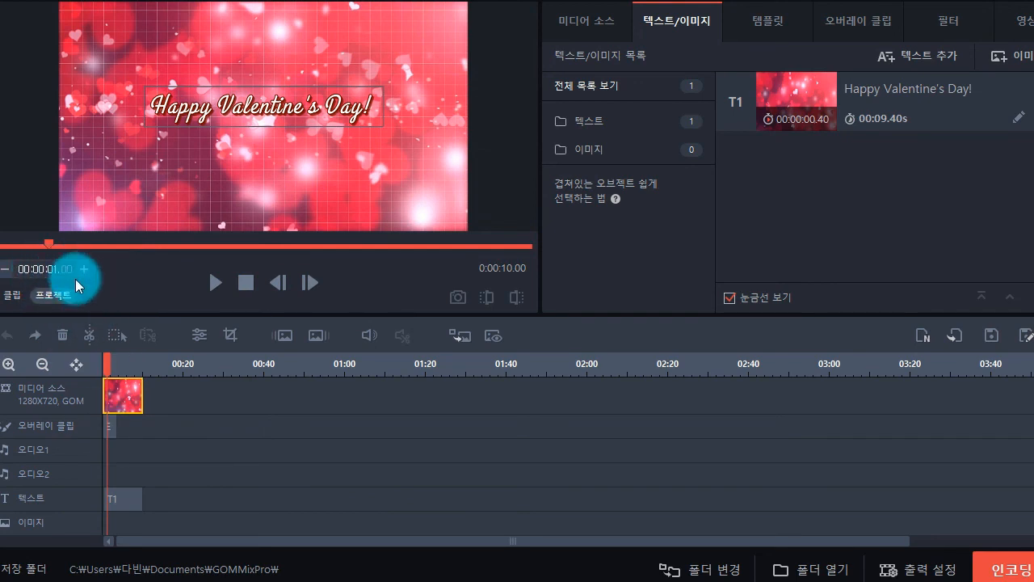
# Step the seconds of the playback position down and up, and seek to near the end and back to 00:00:06.87.
pyautogui.click(52, 269)
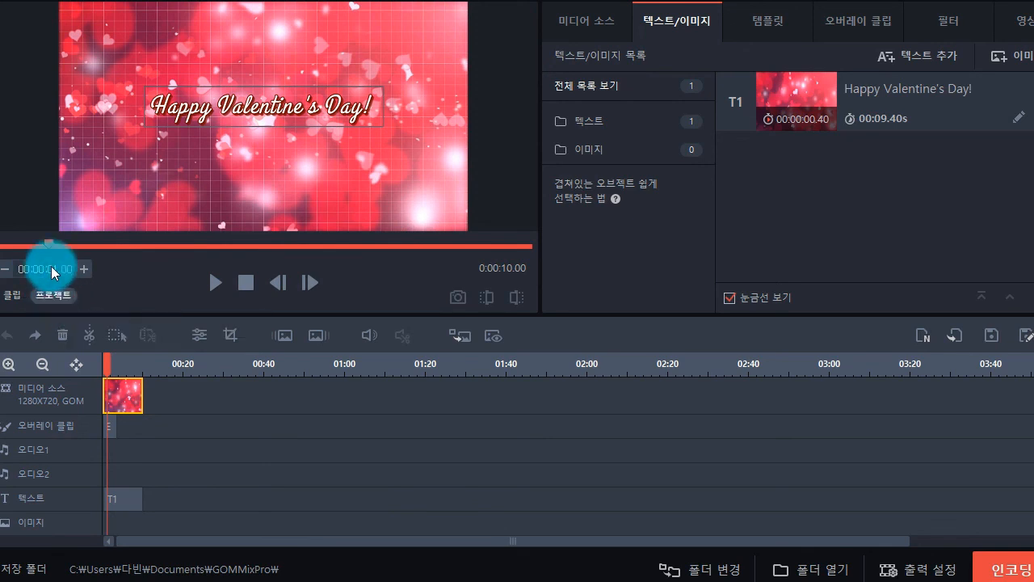
pyautogui.click(5, 271)
pyautogui.click(87, 274)
pyautogui.click(88, 274)
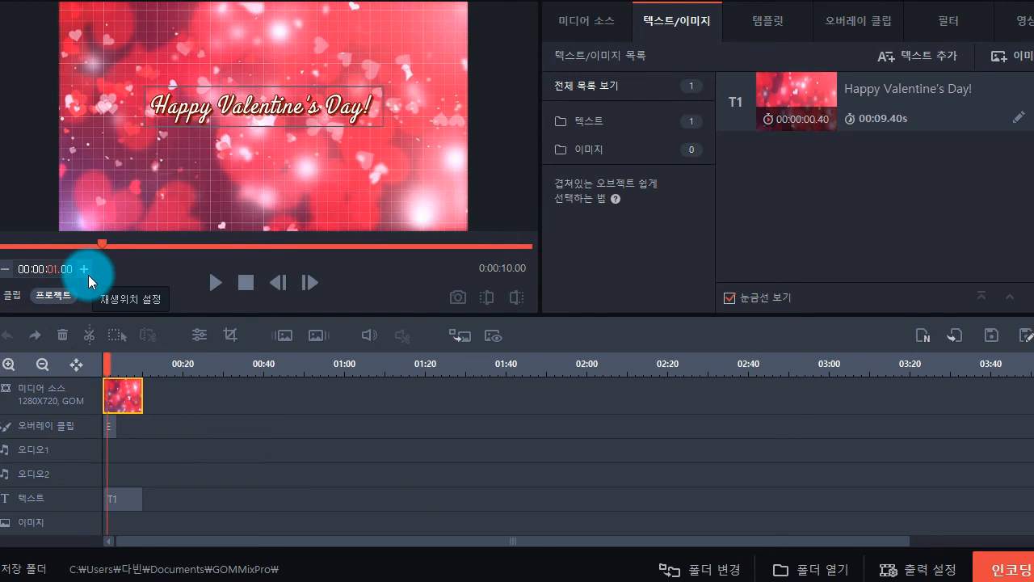
pyautogui.click(7, 272)
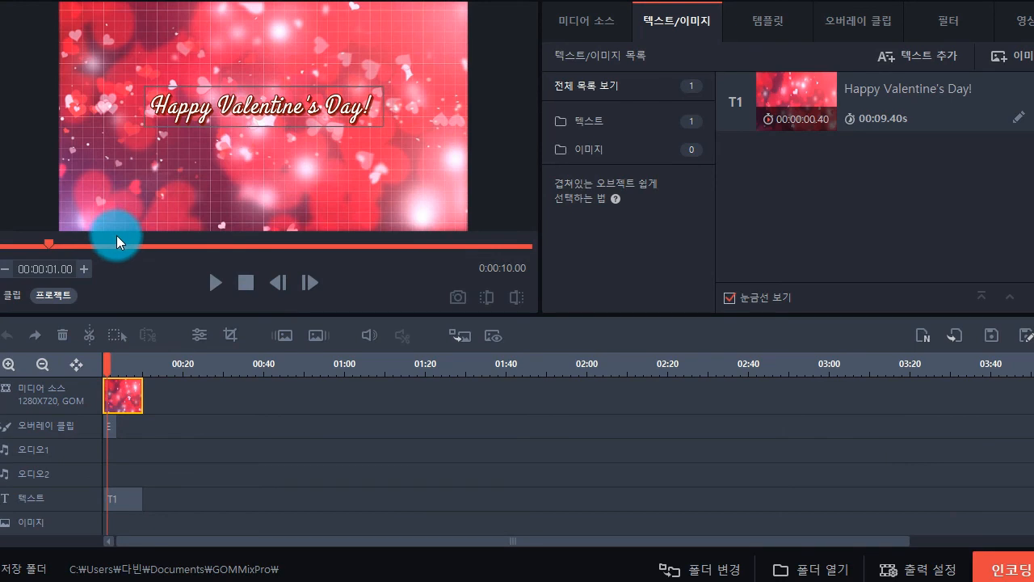
pyautogui.click(519, 247)
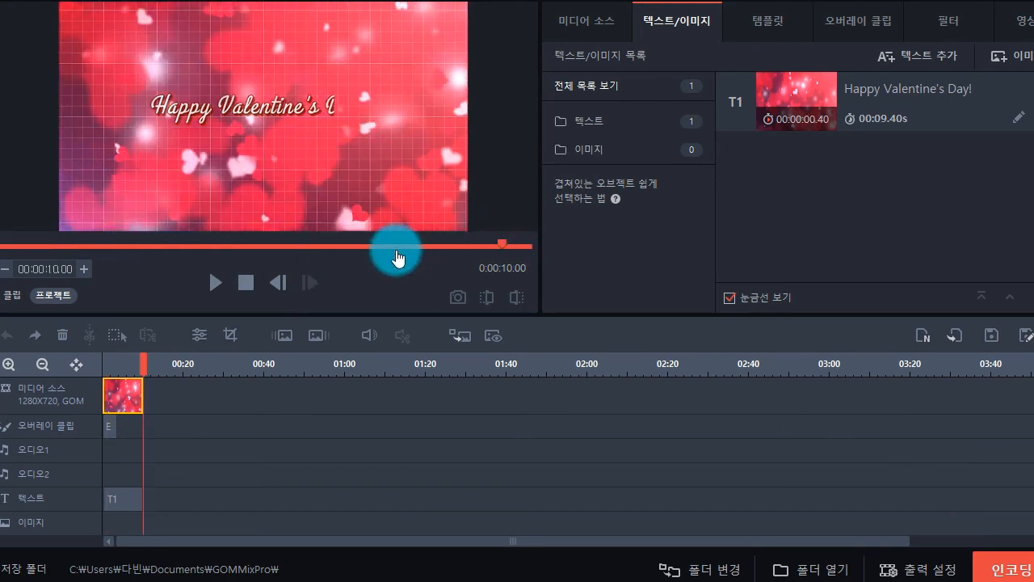
pyautogui.click(364, 247)
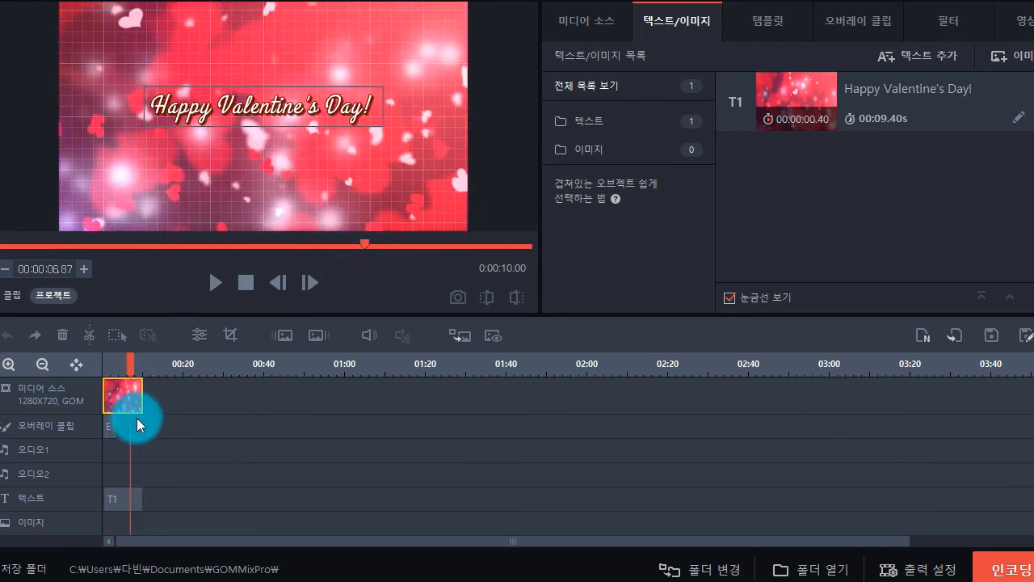
# Import 2.jpg into the project's media sources and place it directly after the Valentine clip on the 미디어 소스 track.
pyautogui.click(589, 24)
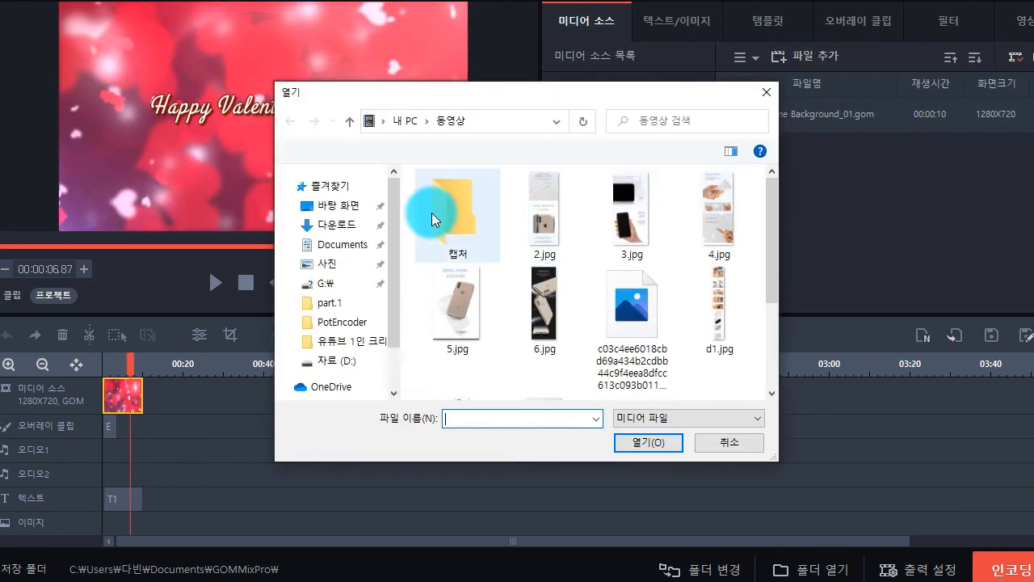
pyautogui.doubleClick(543, 210)
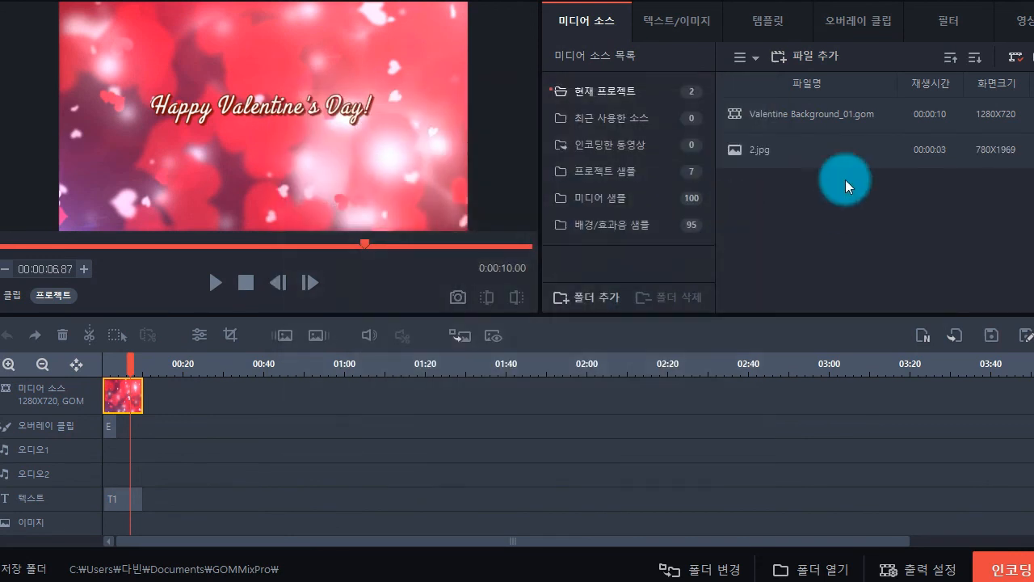
pyautogui.moveTo(804, 146); pyautogui.dragTo(159, 397)
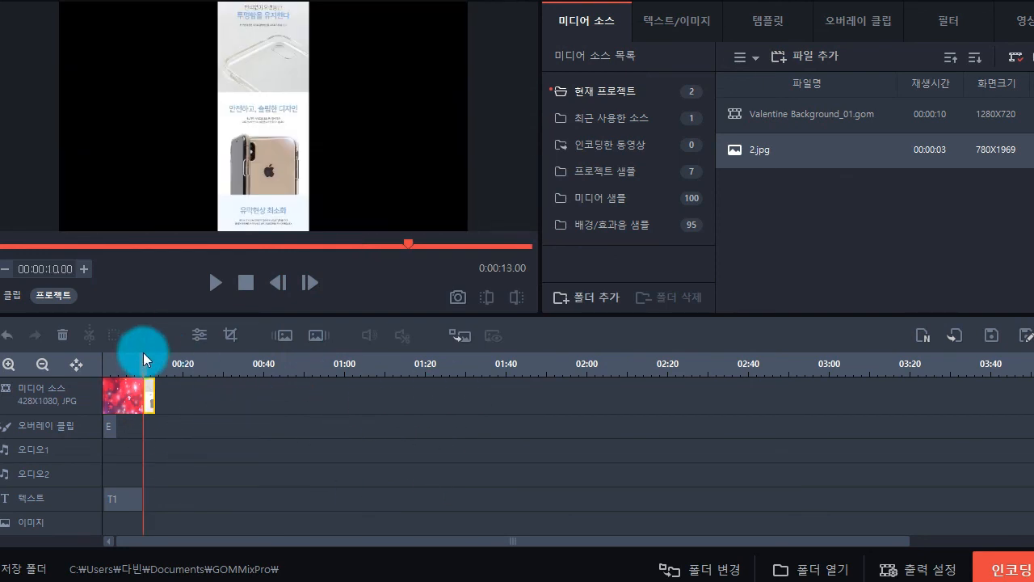
# Preview the change from the Valentine clip to the 2.jpg image, starting at 00:00:08.00.
pyautogui.moveTo(143, 359); pyautogui.dragTo(135, 357)
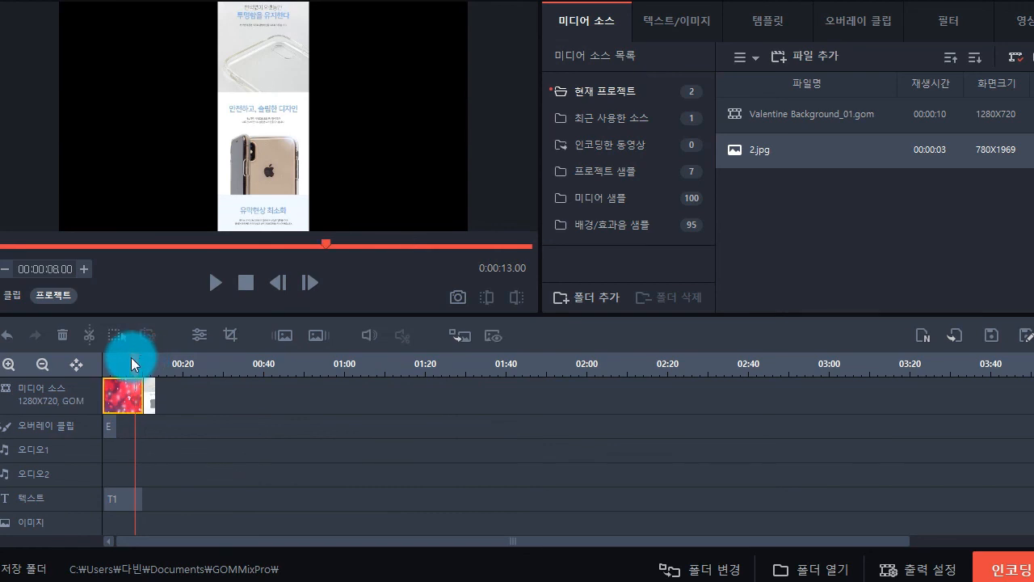
pyautogui.press('space')
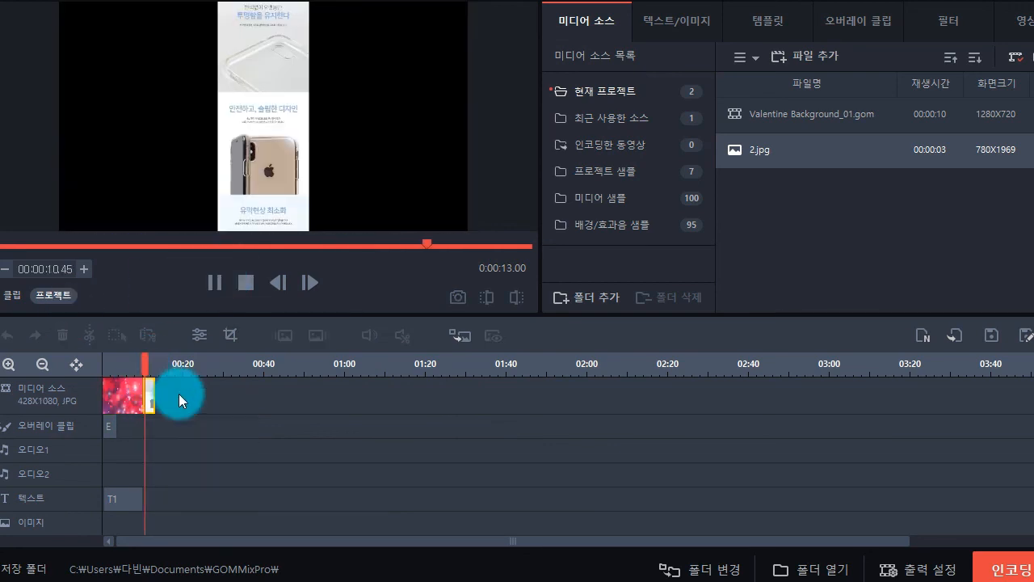
# Pause the project preview, switch playback to clip mode (클립), and play only the 2.jpg clip.
pyautogui.click(213, 283)
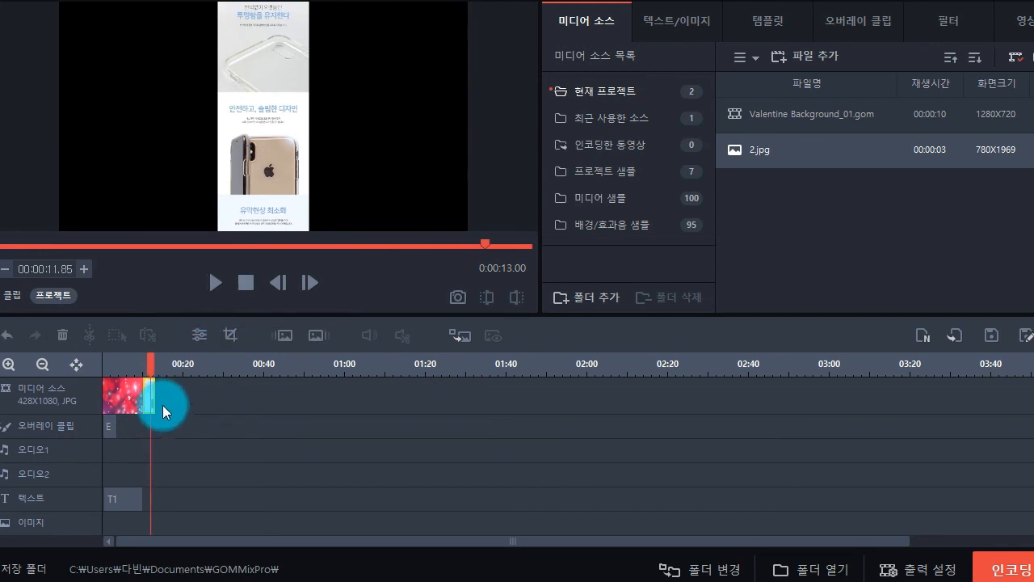
pyautogui.click(18, 299)
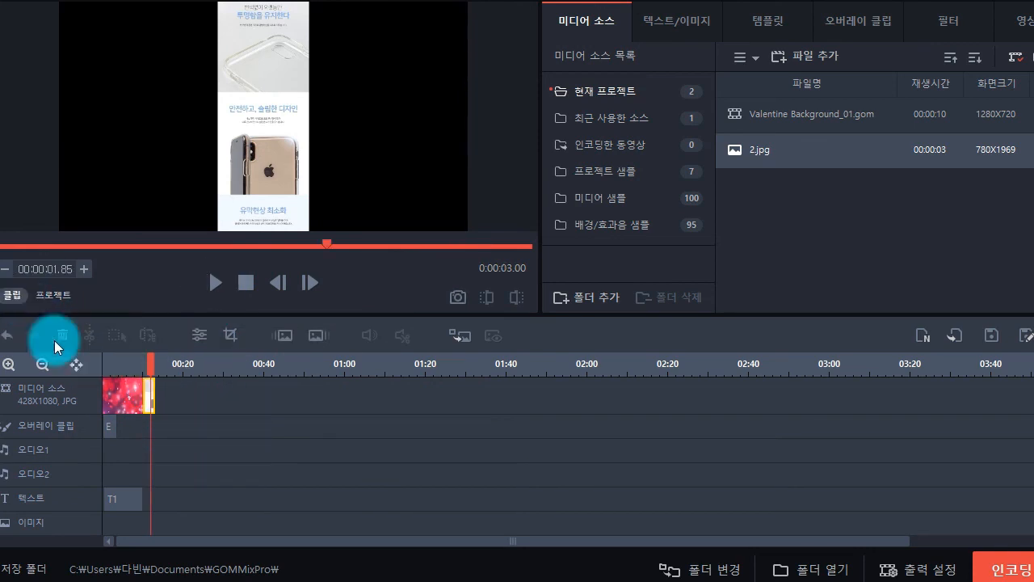
pyautogui.click(217, 283)
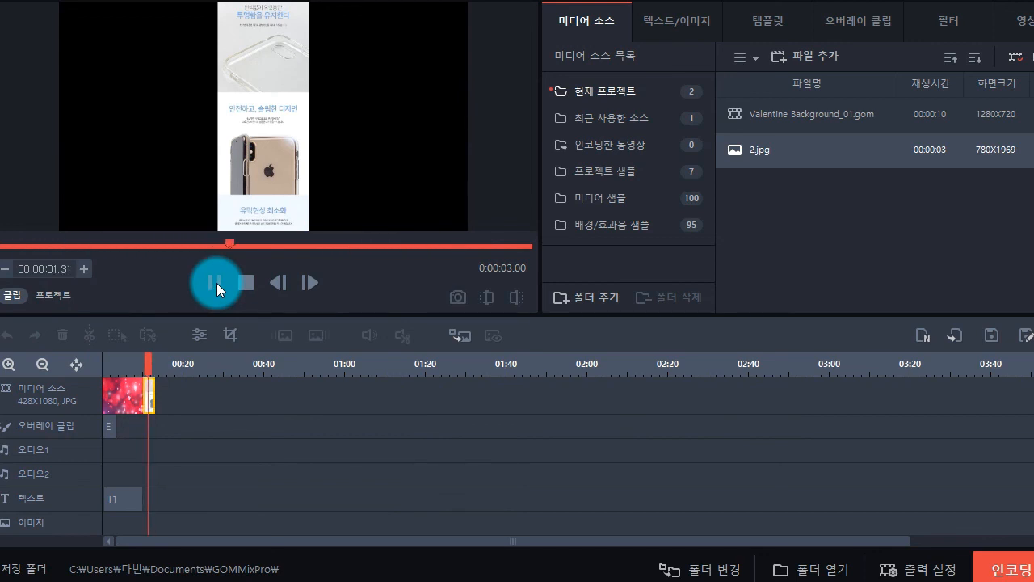
pyautogui.click(149, 394)
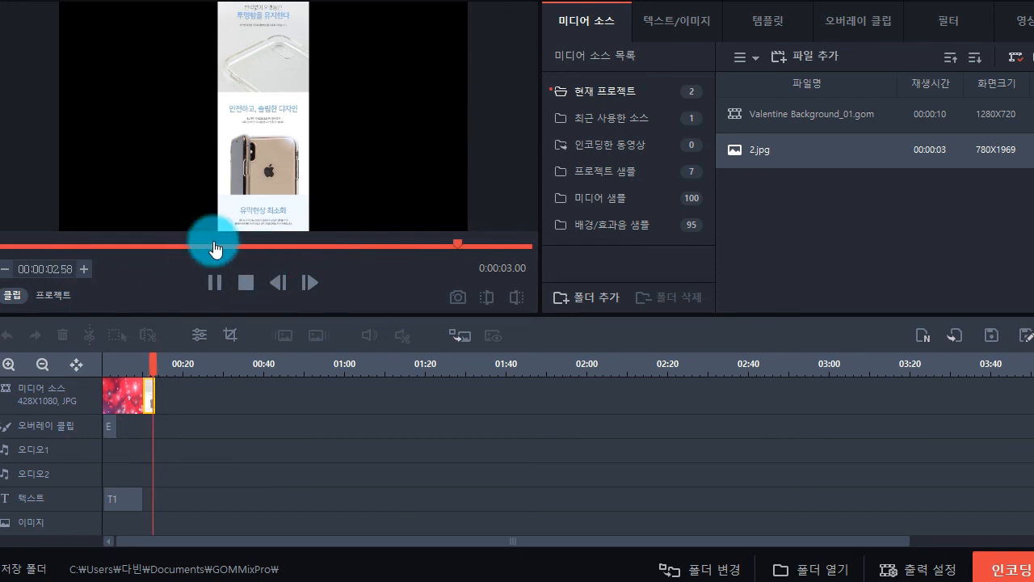
pyautogui.click(213, 281)
# Preview only the Valentine clip from the 미디어 소스 track in clip mode, seeking near its end to 00:00:09.41.
pyautogui.click(127, 386)
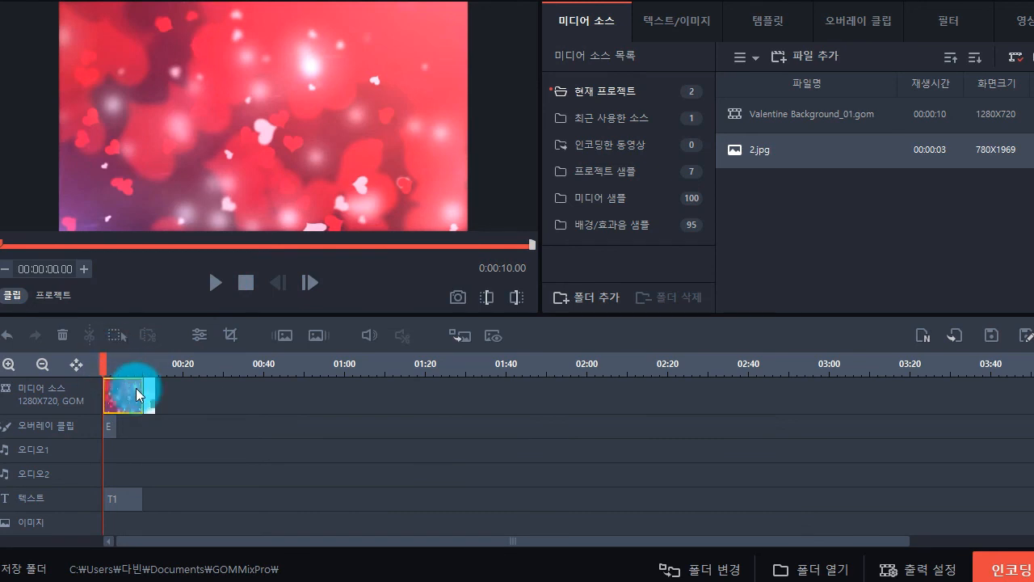
pyautogui.click(215, 283)
pyautogui.click(134, 386)
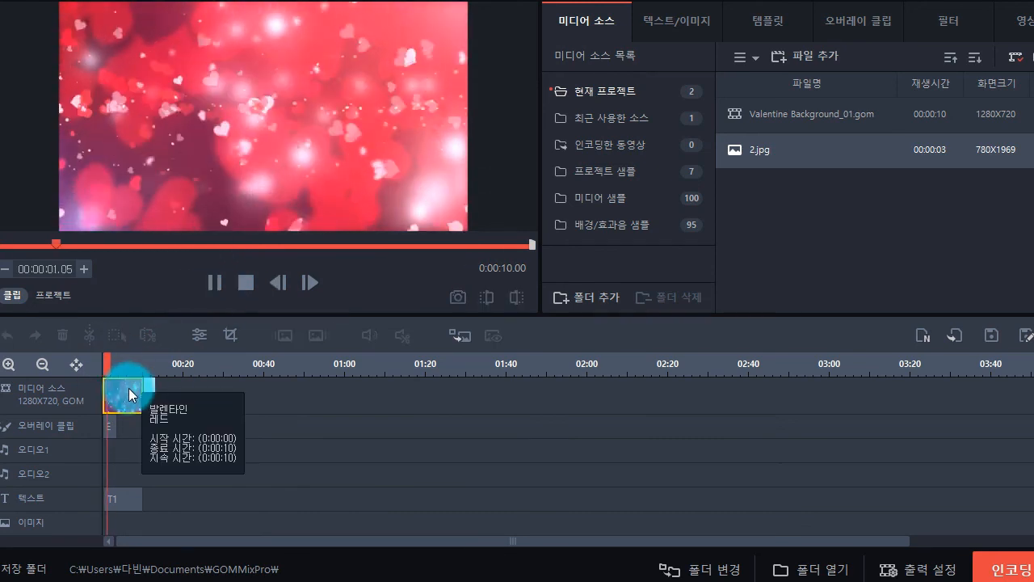
pyautogui.click(477, 244)
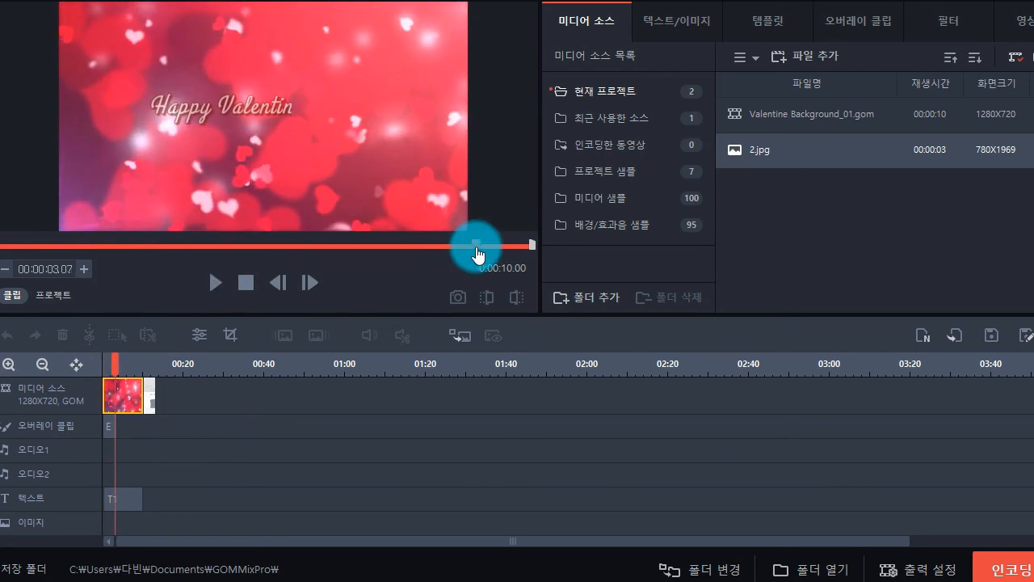
pyautogui.click(217, 283)
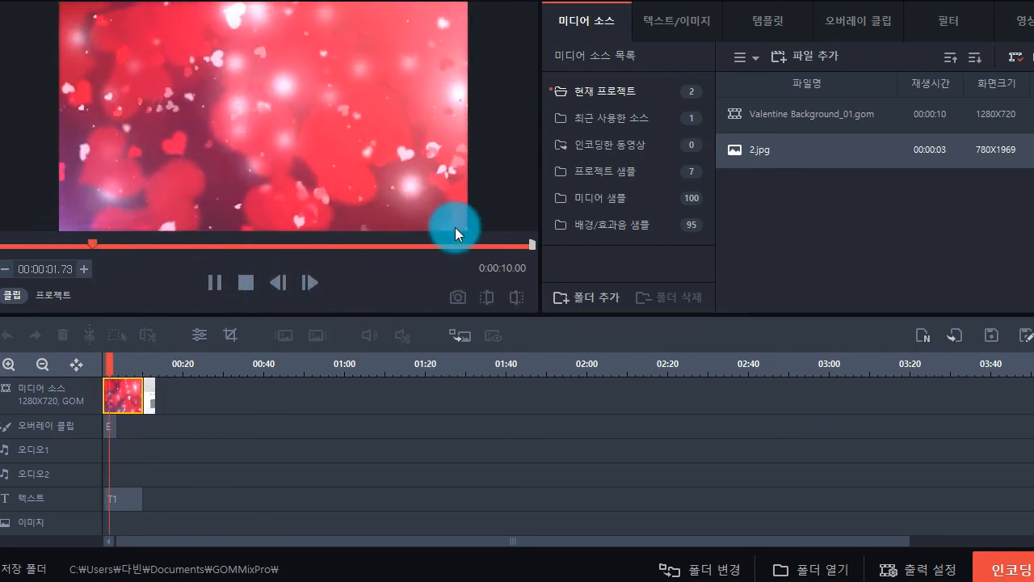
pyautogui.click(497, 245)
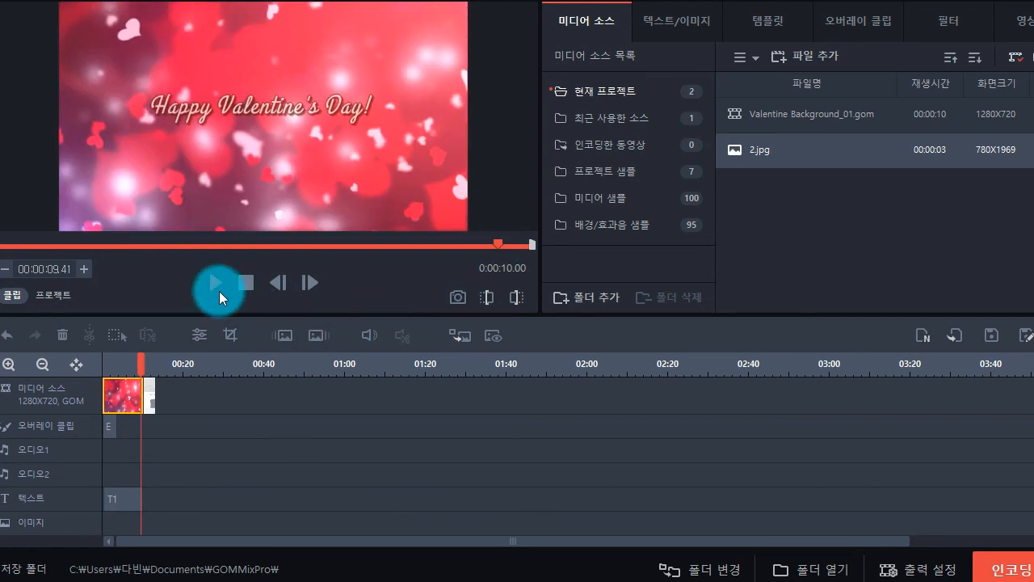
pyautogui.click(215, 283)
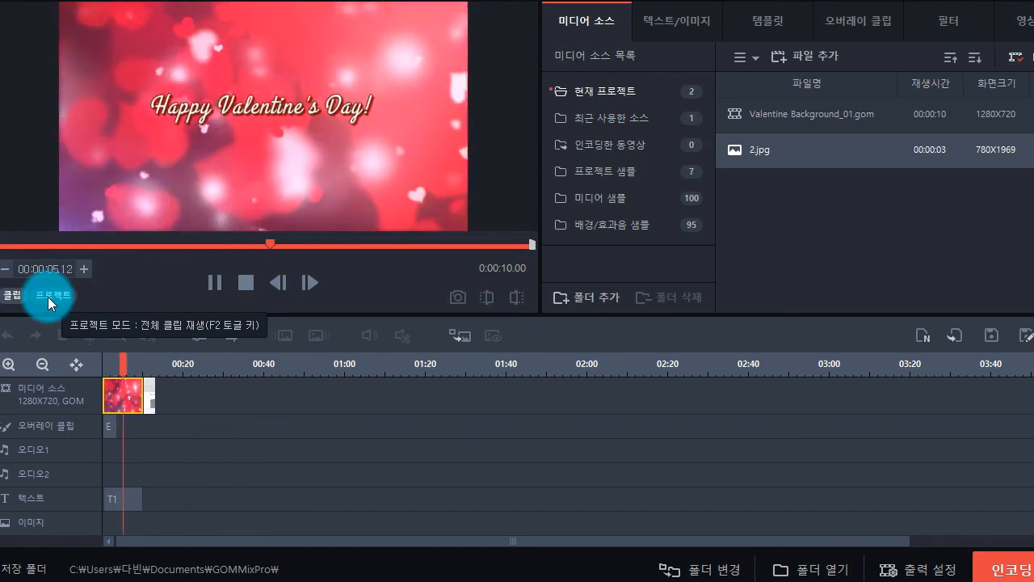
# Switch playback to project mode (프로젝트) and try the play, pause and stop controls twice.
pyautogui.click(50, 298)
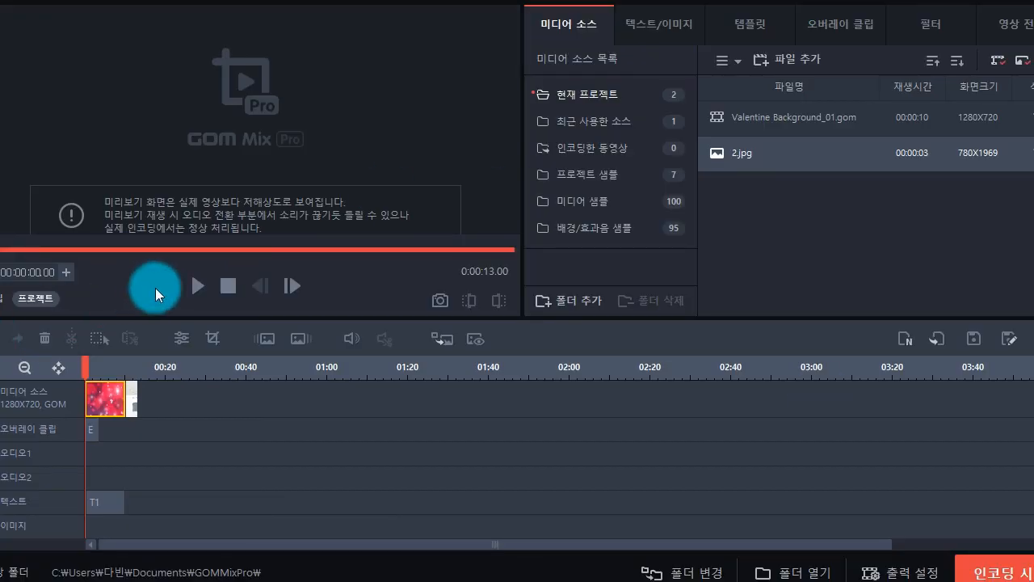
pyautogui.click(203, 287)
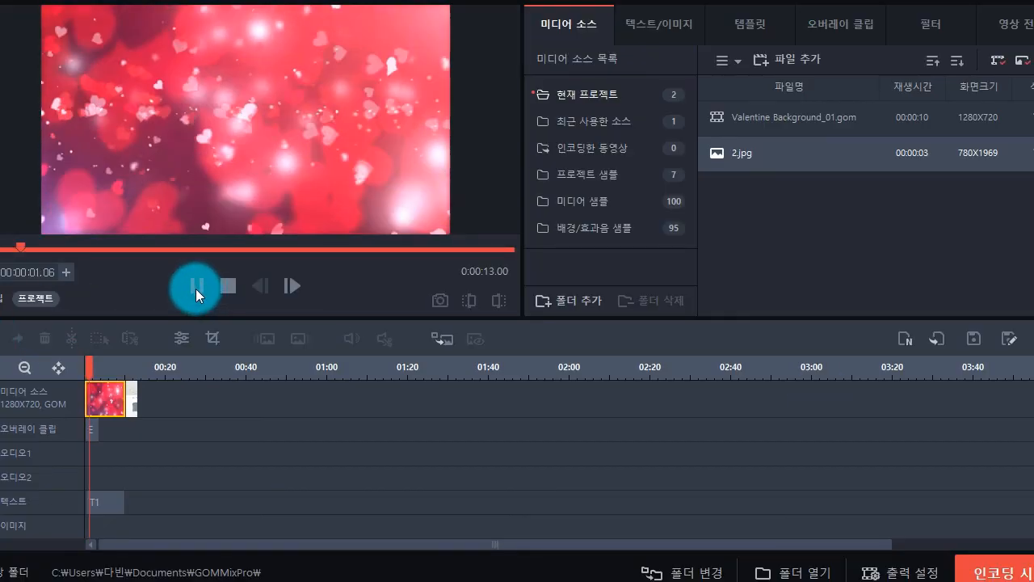
pyautogui.click(196, 289)
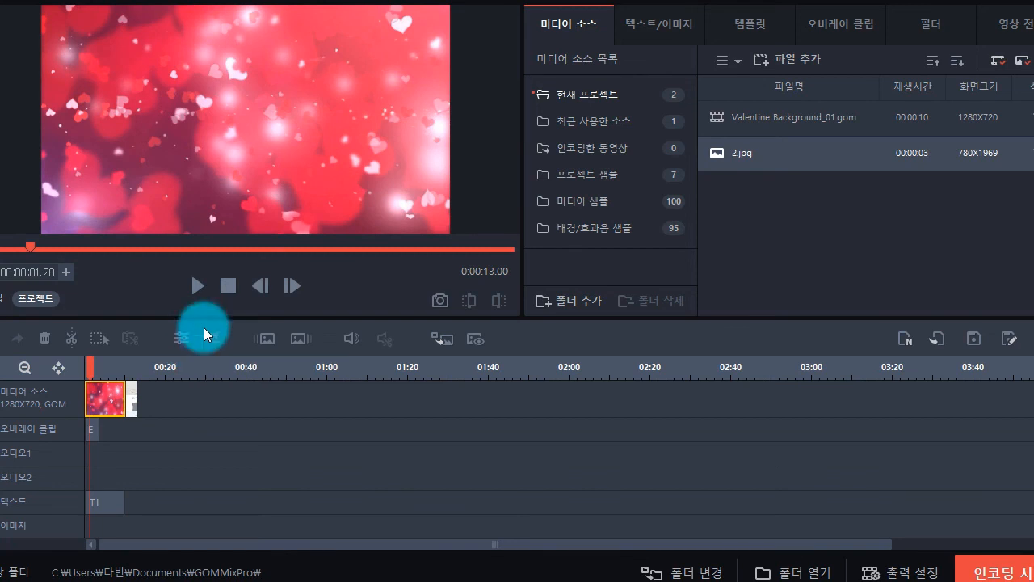
pyautogui.click(229, 286)
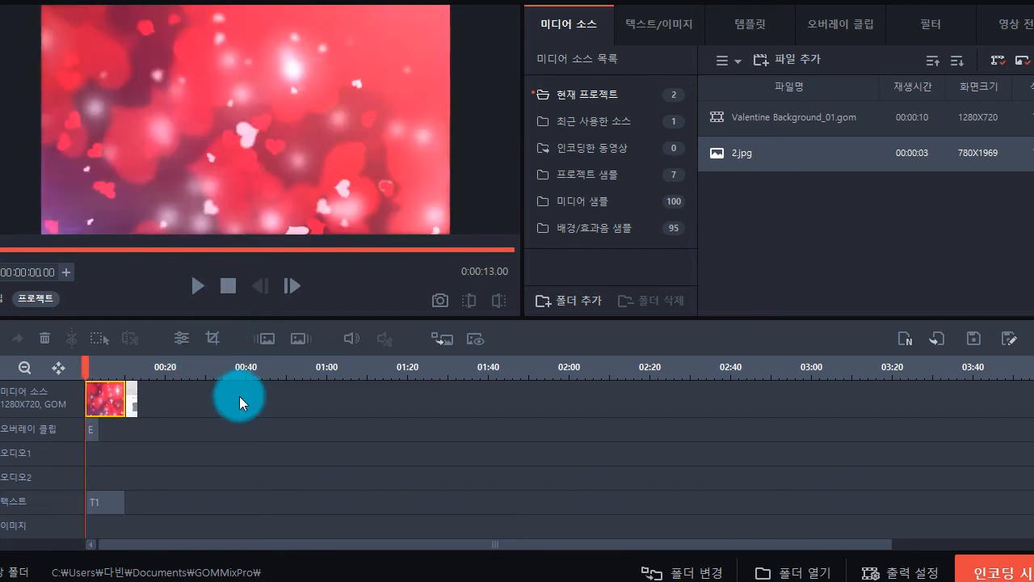
pyautogui.click(199, 287)
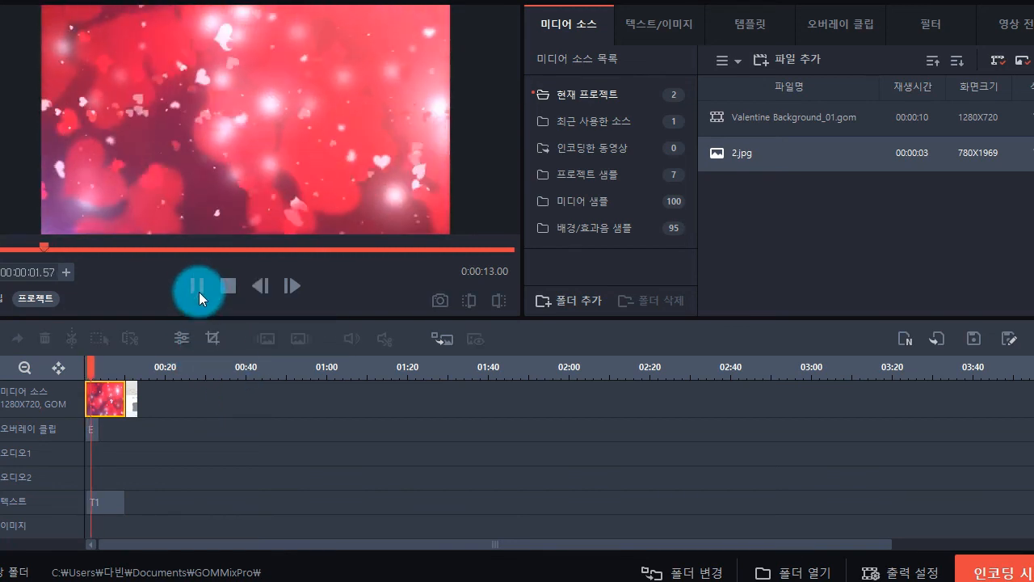
pyautogui.click(199, 287)
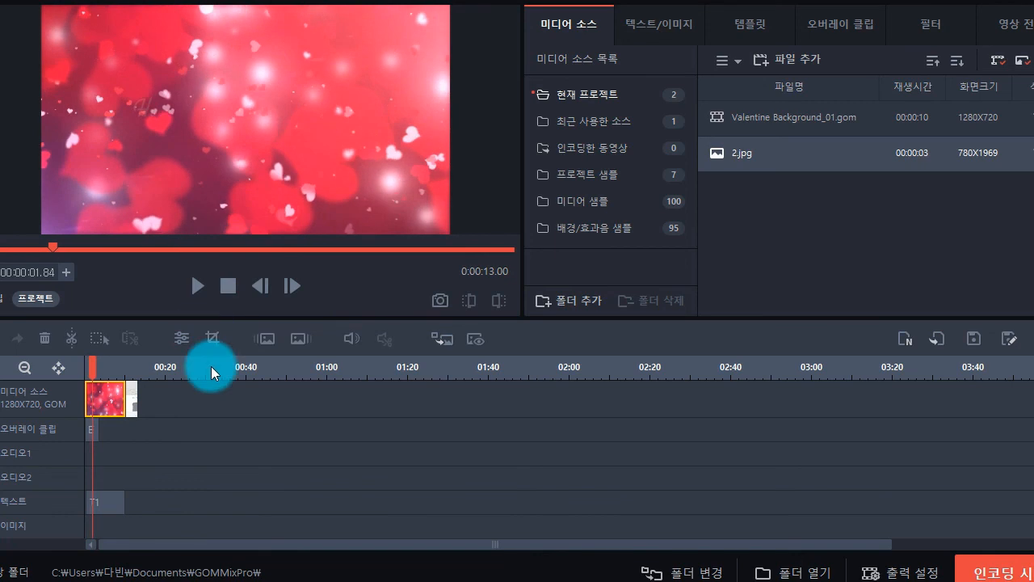
pyautogui.click(232, 292)
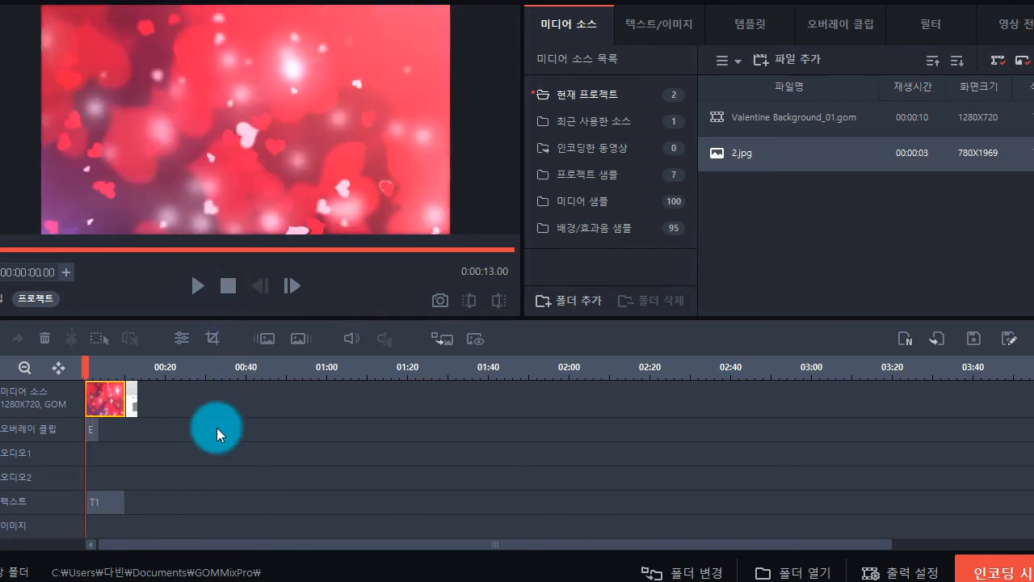
# Play and pause the project at 00:00:01.08, and step the playback position three seconds forward and two seconds back.
pyautogui.click(196, 286)
pyautogui.click(196, 286)
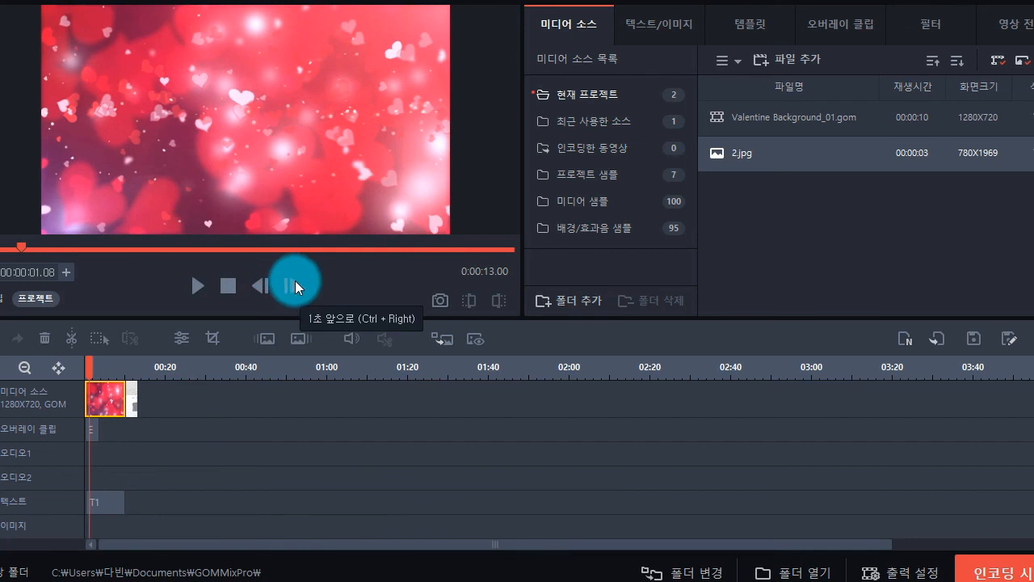
pyautogui.click(296, 289)
pyautogui.click(297, 291)
pyautogui.click(297, 291)
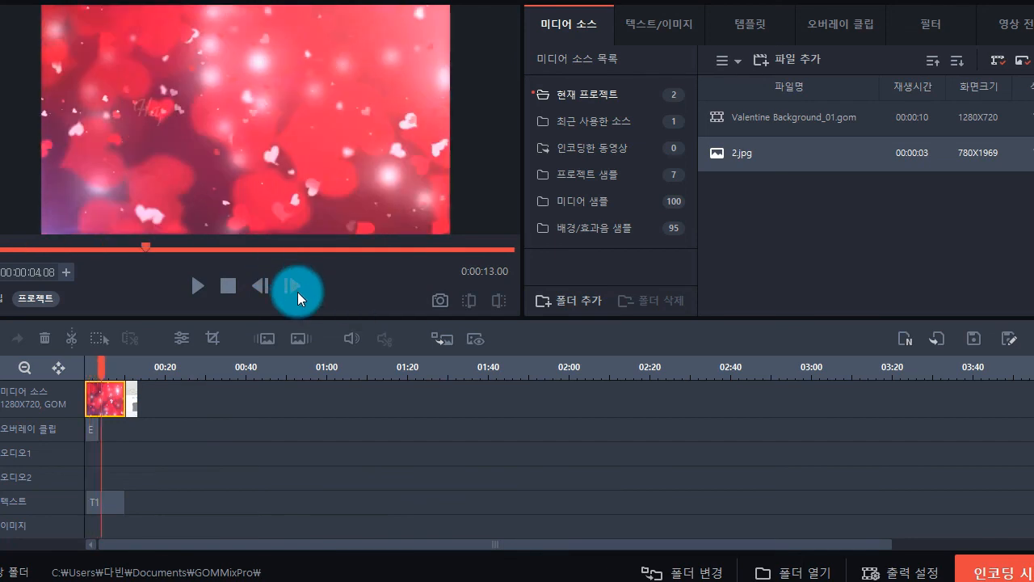
pyautogui.click(257, 292)
pyautogui.click(257, 291)
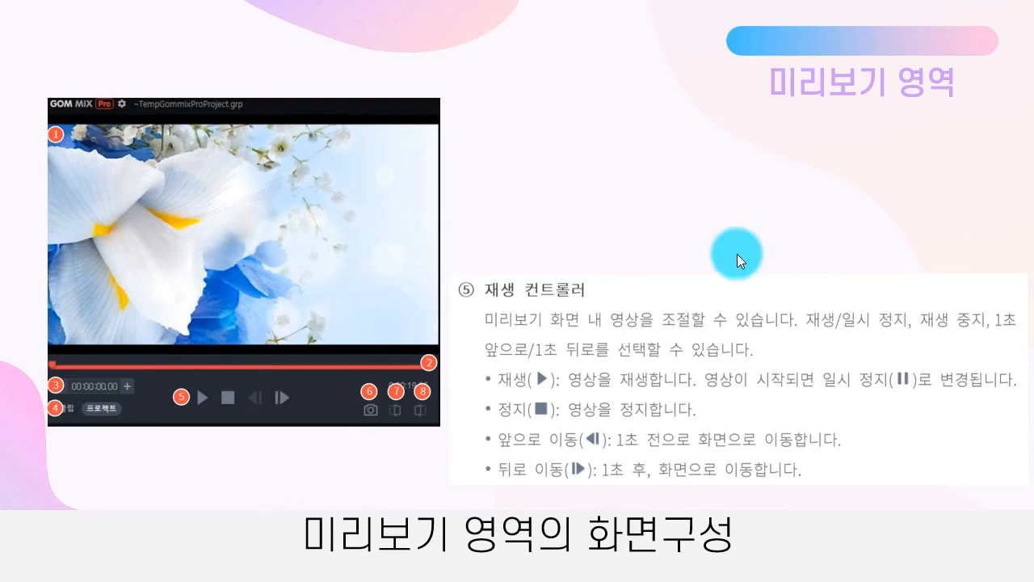
# Advance the slide explanation, return to GOM Mix Pro, and capture the preview frame at 00:00:07.55 as an image.
pyautogui.click(633, 405)
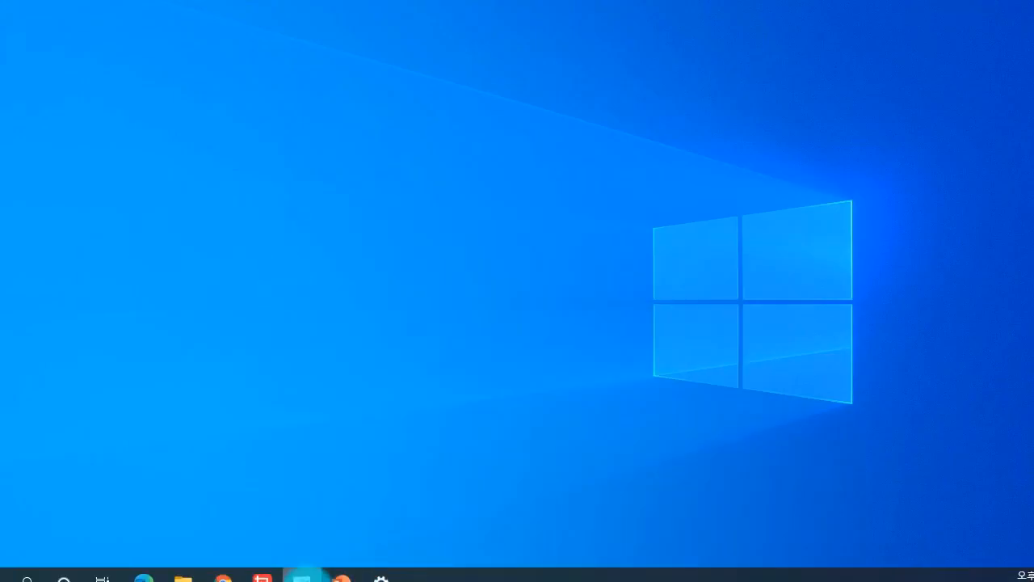
pyautogui.click(266, 578)
pyautogui.click(289, 248)
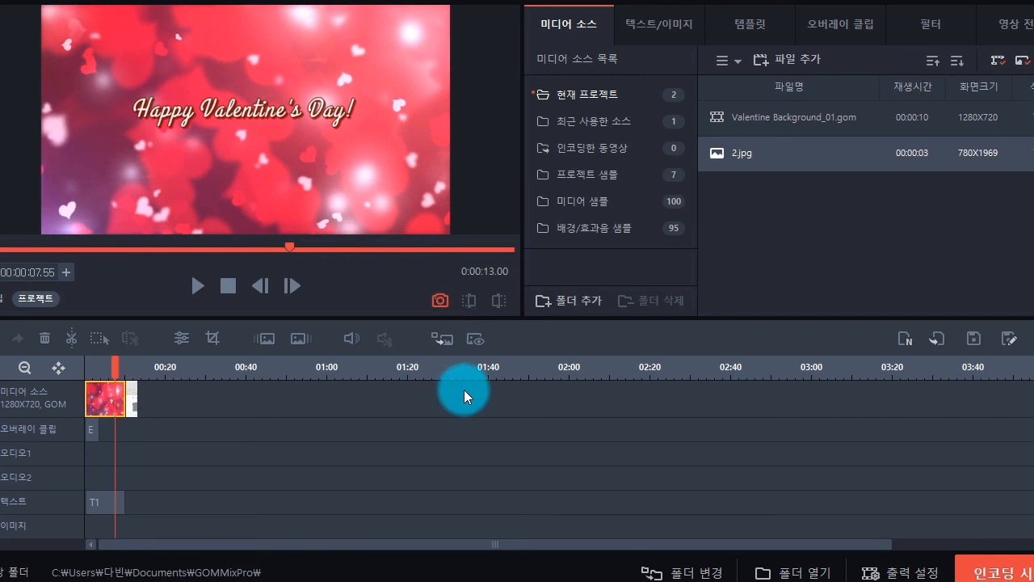
pyautogui.click(523, 324)
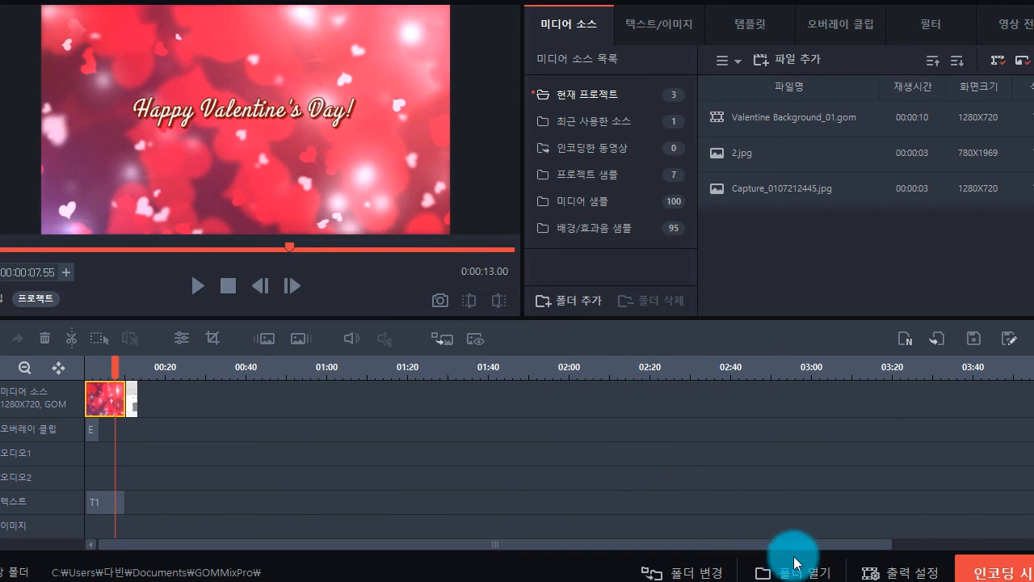
# Open the GOMMixPro output folder to check the captured image file, and close the folder window.
pyautogui.click(811, 574)
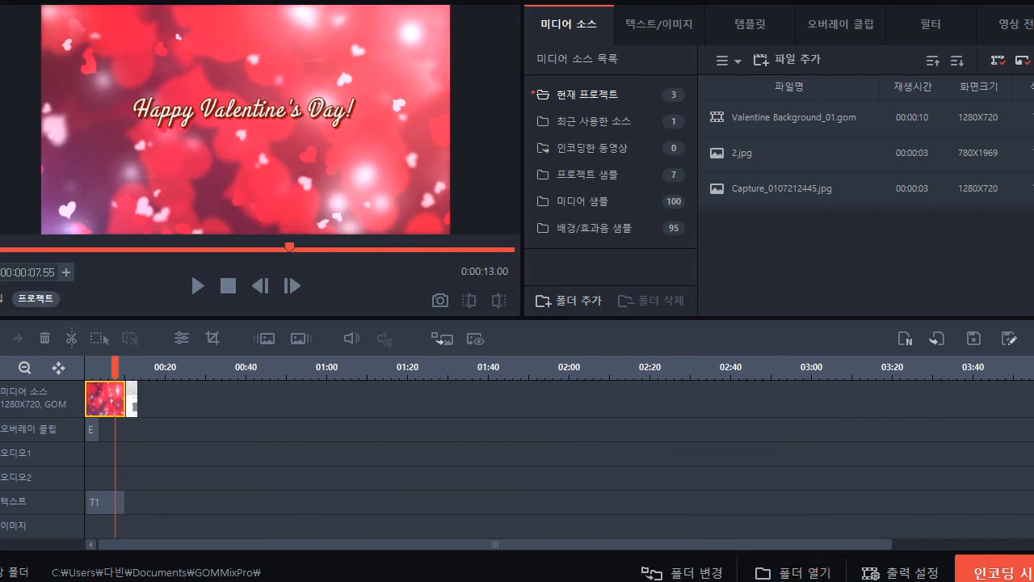
pyautogui.moveTo(1033, 241); pyautogui.dragTo(429, 123)
pyautogui.moveTo(541, 413); pyautogui.dragTo(577, 356)
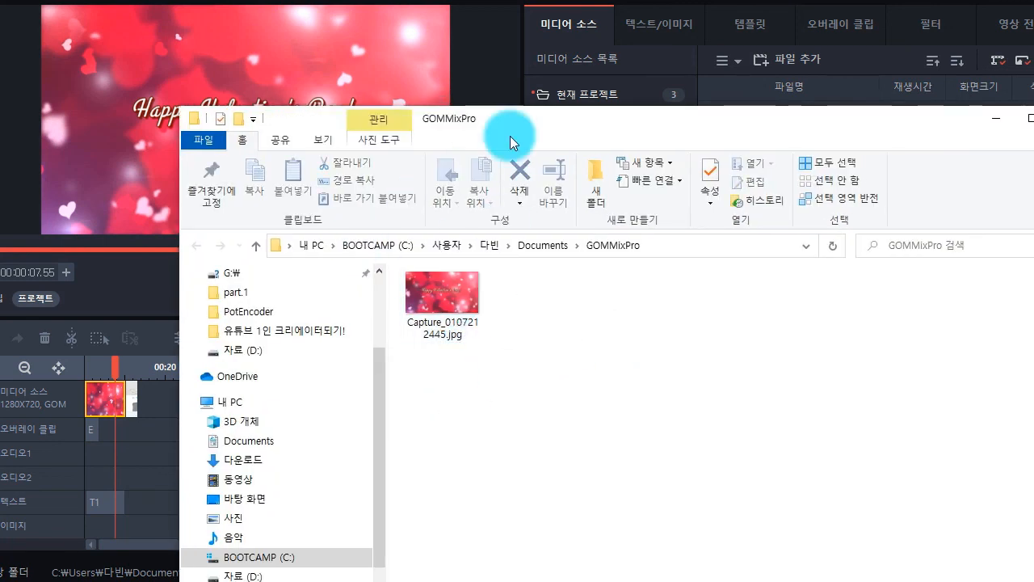
pyautogui.moveTo(589, 114); pyautogui.dragTo(372, 85)
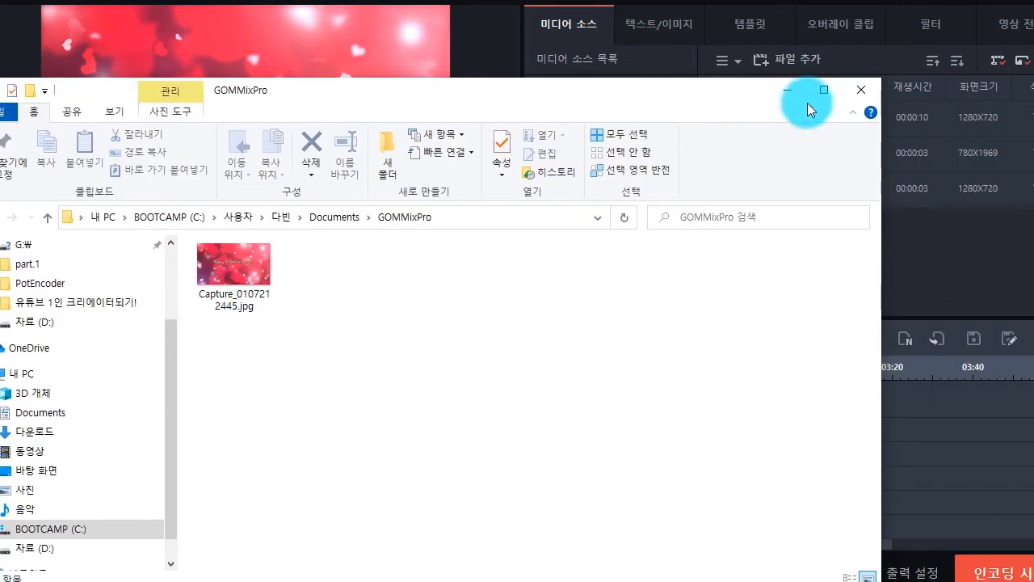
pyautogui.click(859, 92)
# Switch to clip mode (클립) and set the Valentine clip's mark-in point at 00:00:03.00.
pyautogui.click(99, 371)
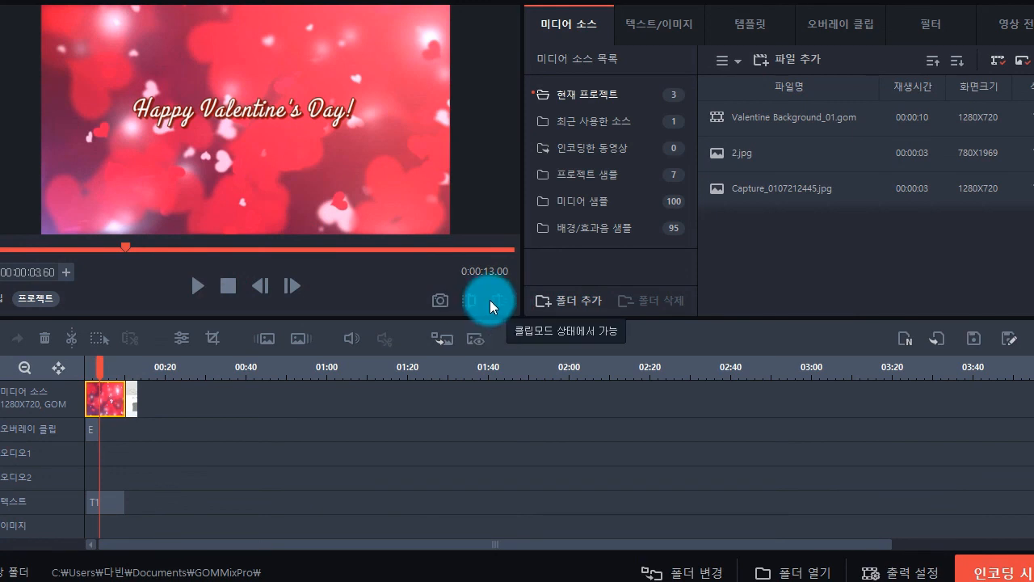
pyautogui.click(3, 307)
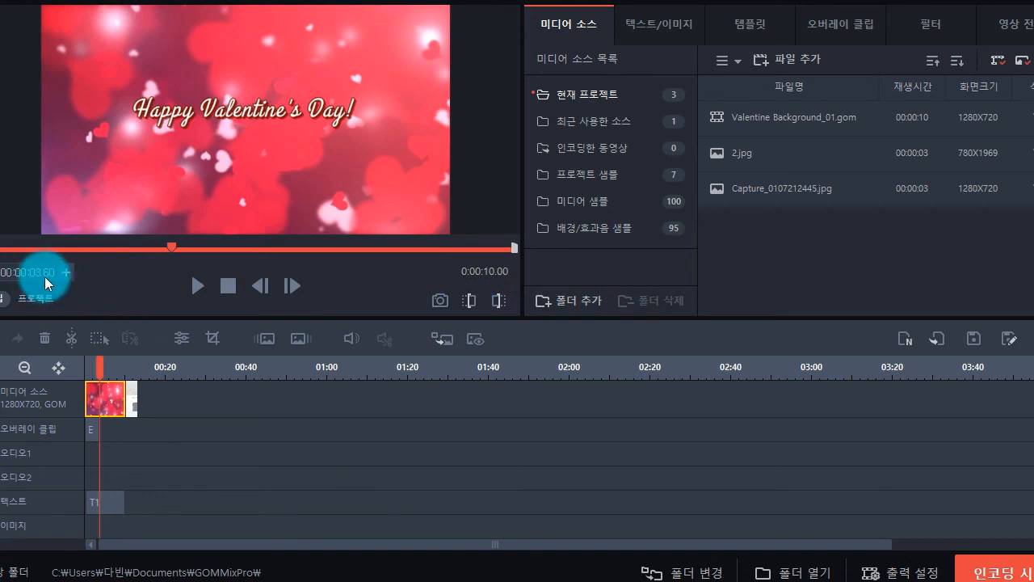
pyautogui.write('00')
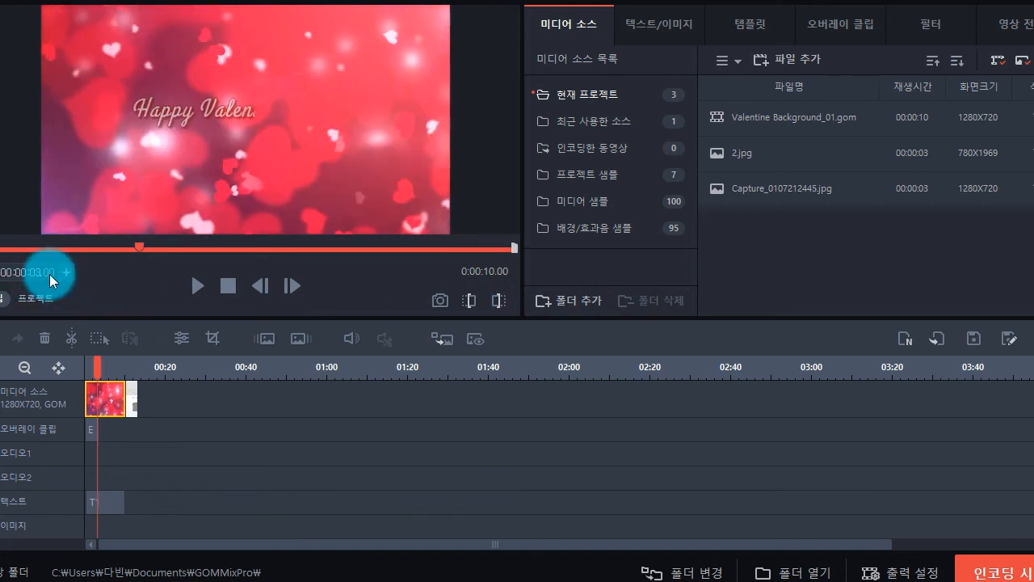
pyautogui.click(468, 300)
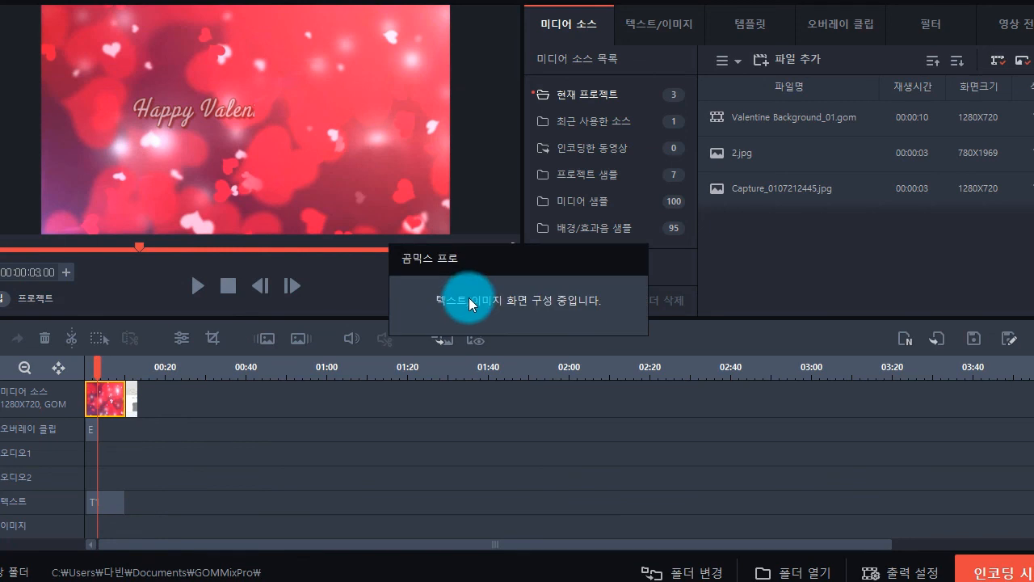
# Play the trimmed Valentine clip, pause at 00:00:03.57, and set the mark-out point there.
pyautogui.click(187, 285)
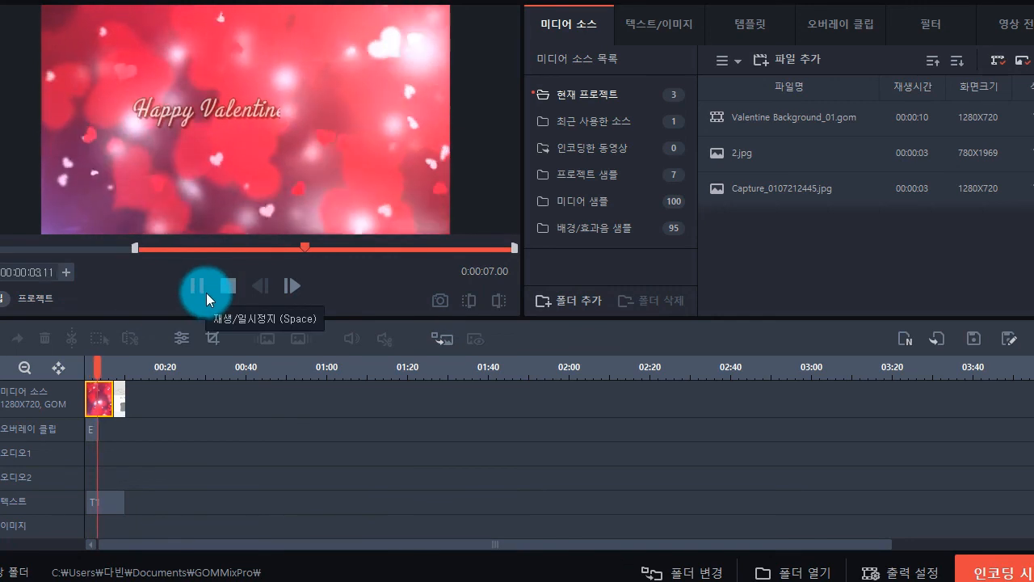
pyautogui.click(205, 291)
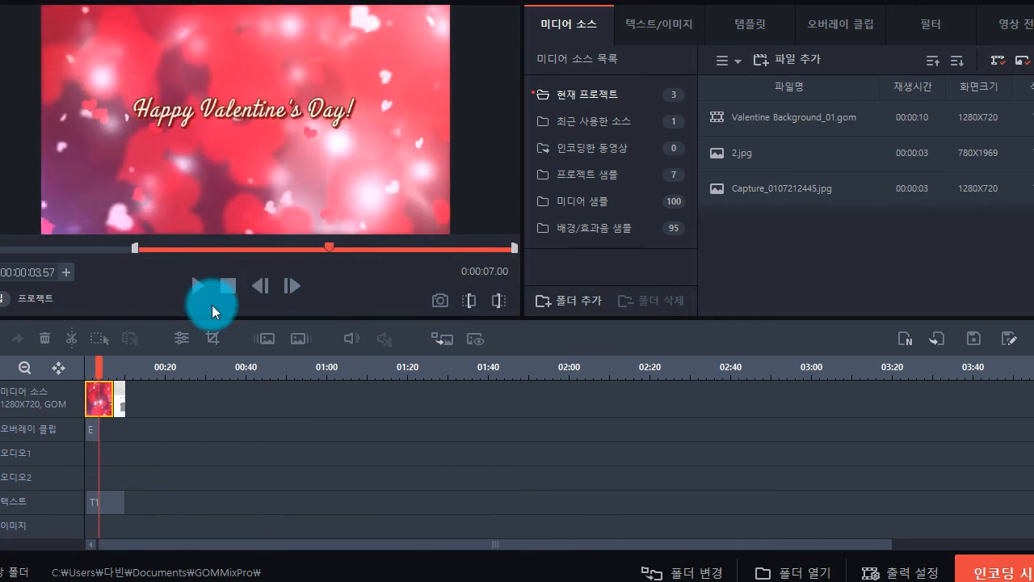
pyautogui.click(495, 300)
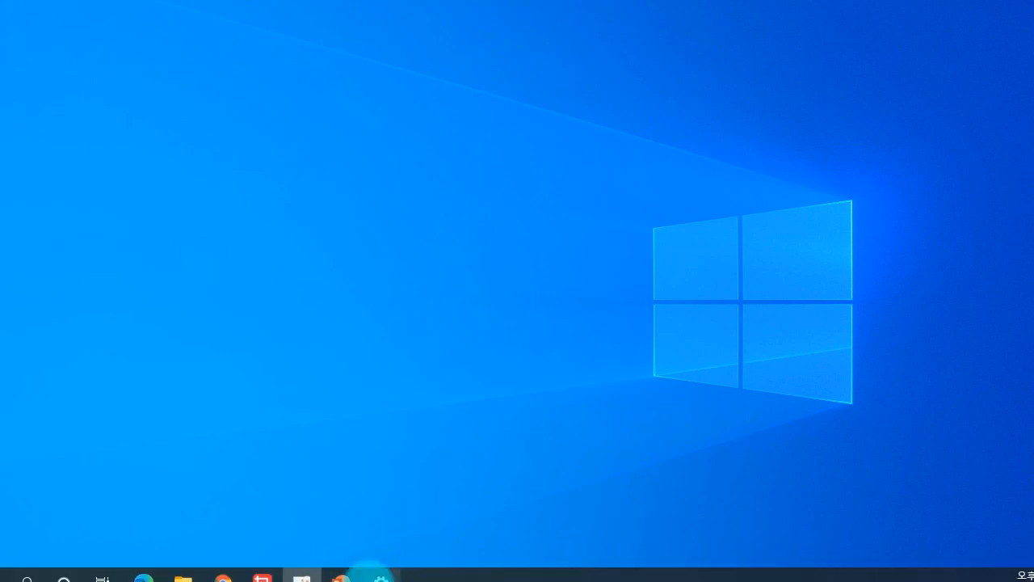
# Switch to the slide presentation and advance past the capture, mark-in and mark-out explanation to the closing slide.
pyautogui.moveTo(344, 577)
pyautogui.click(469, 502)
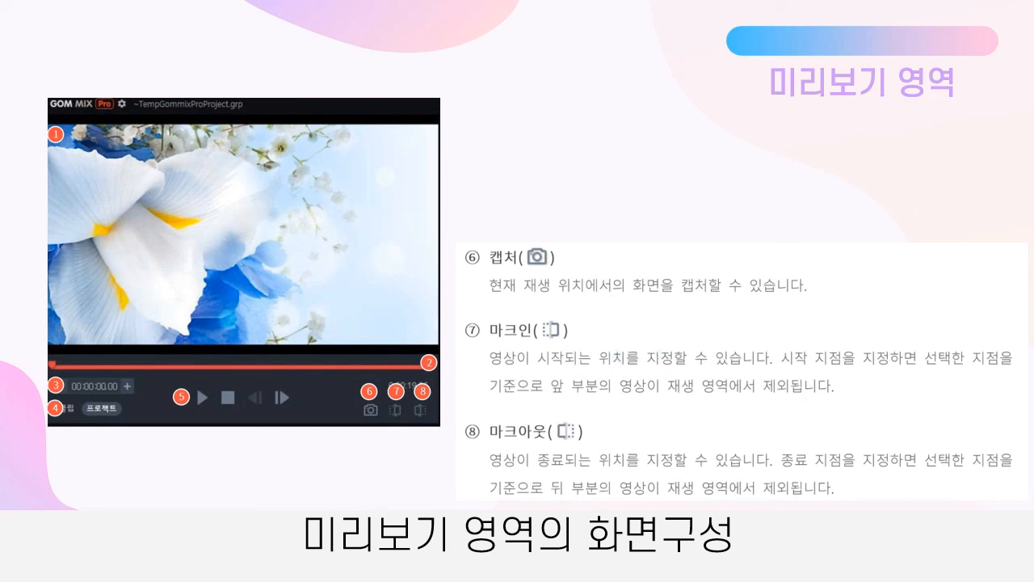
pyautogui.press('Right')
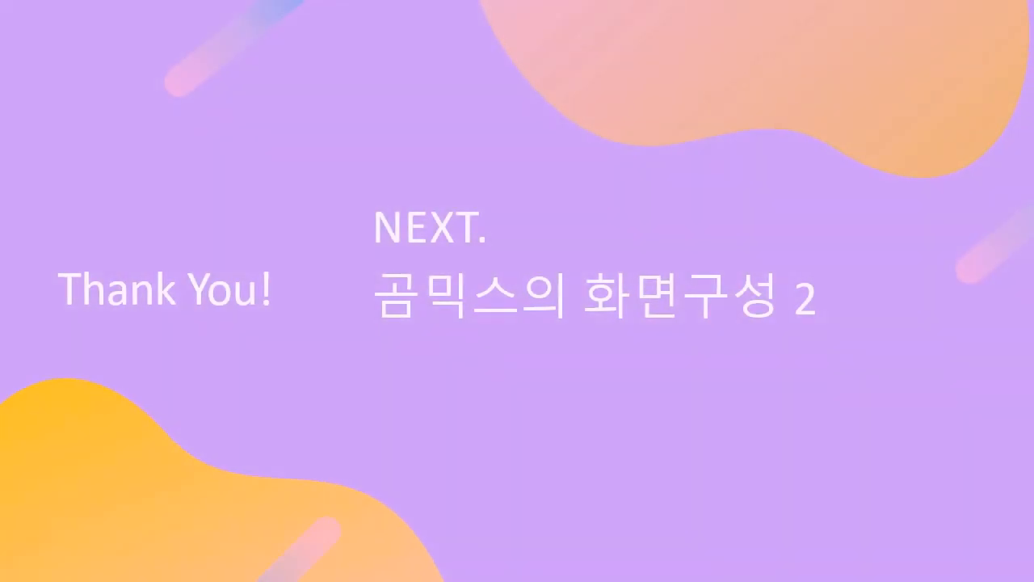